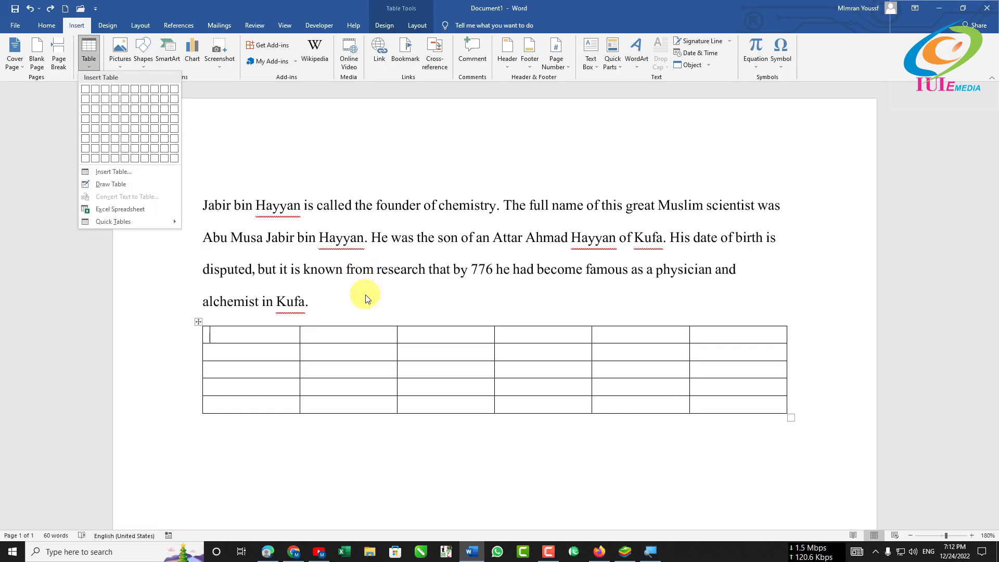
Insert a table of 6 columns and 5 rows below the paragraph by picking its size from the grid
click(323, 240)
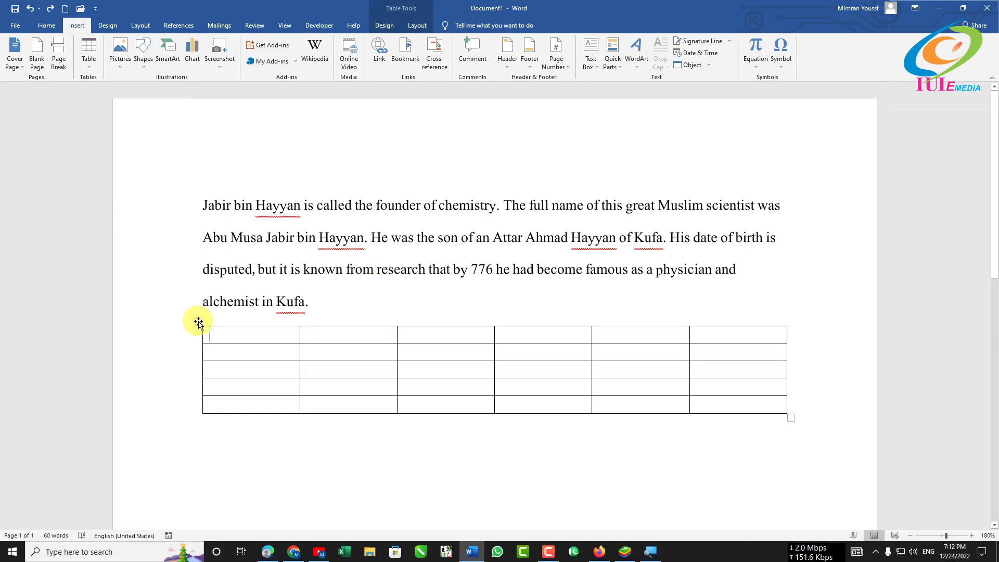
click(396, 561)
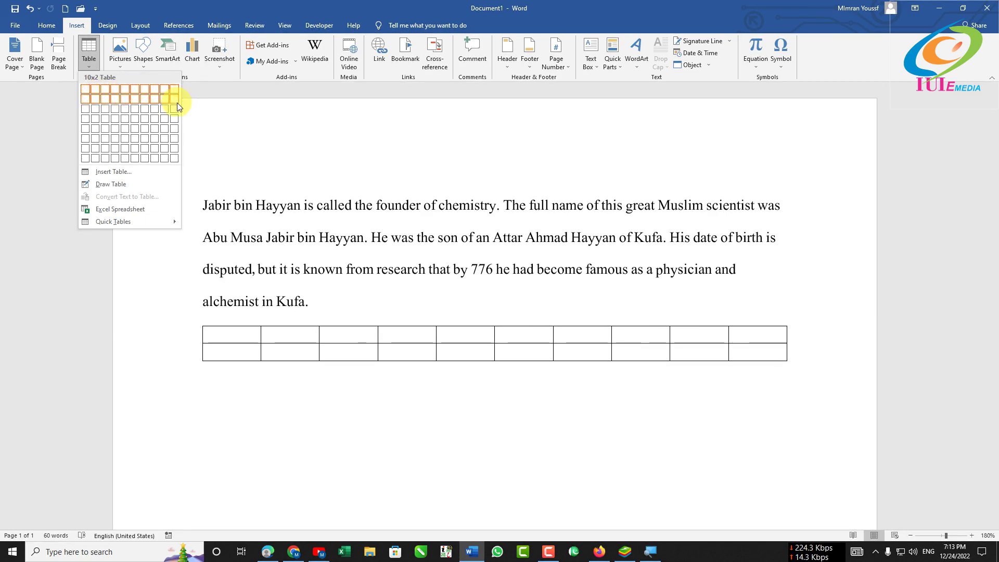
click(131, 130)
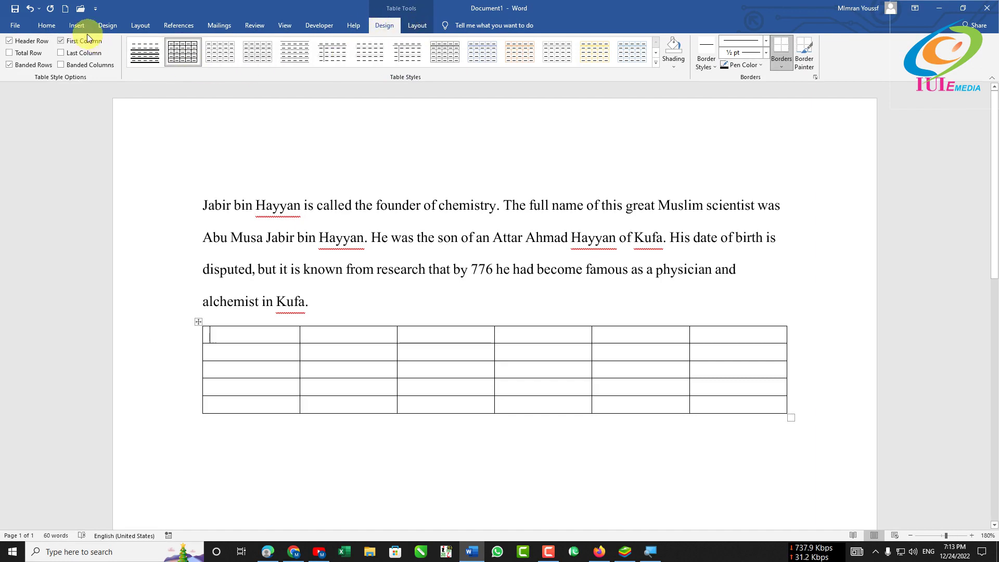
Try to insert a table of 3 columns and 3 rows inside the paragraph's first word, and undo the insertion
click(47, 25)
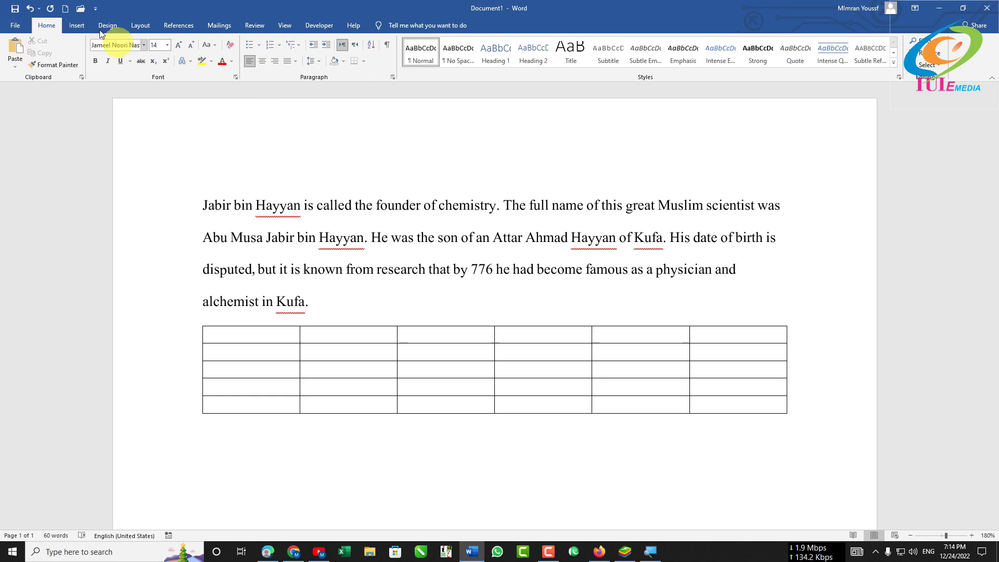
click(76, 26)
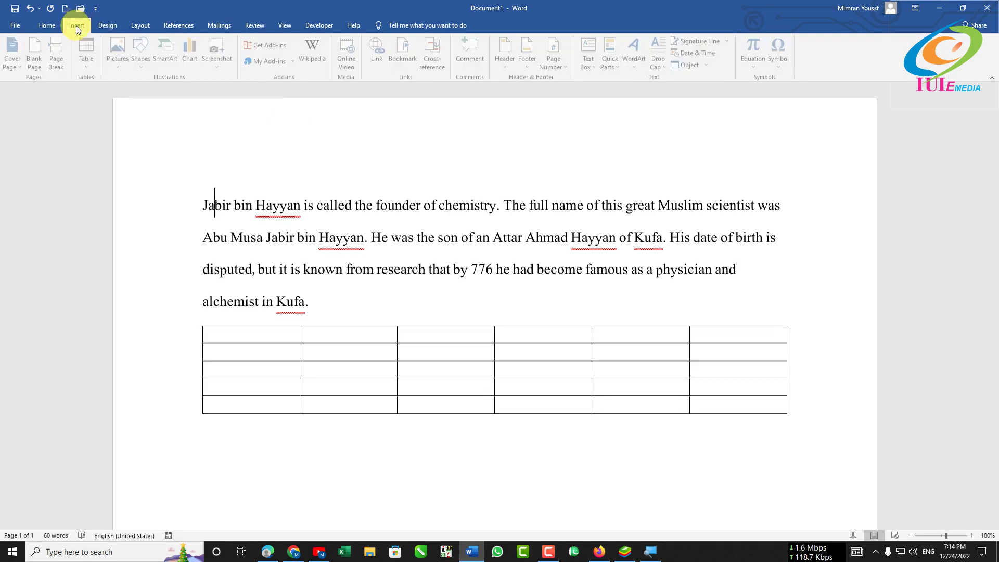
click(89, 66)
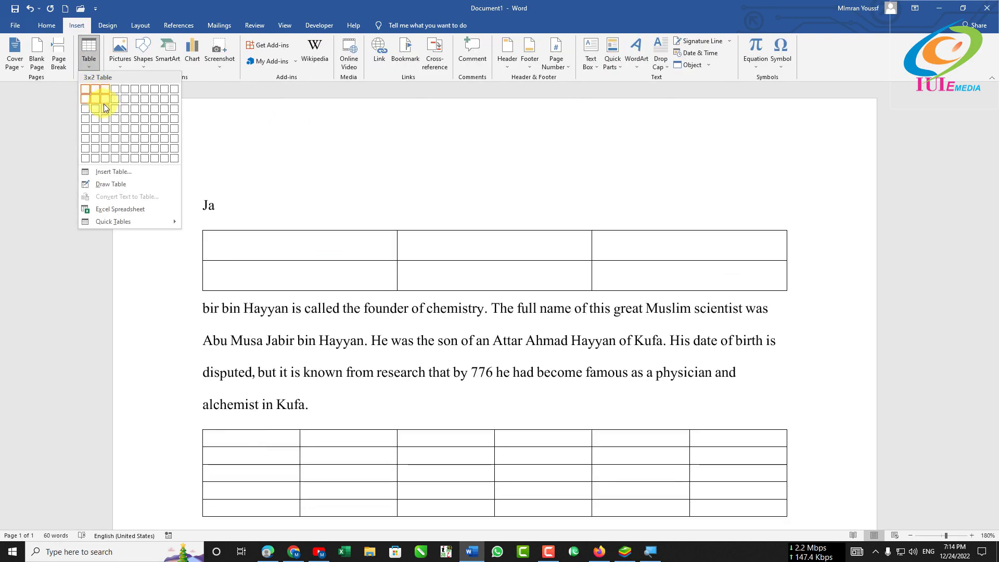
click(105, 108)
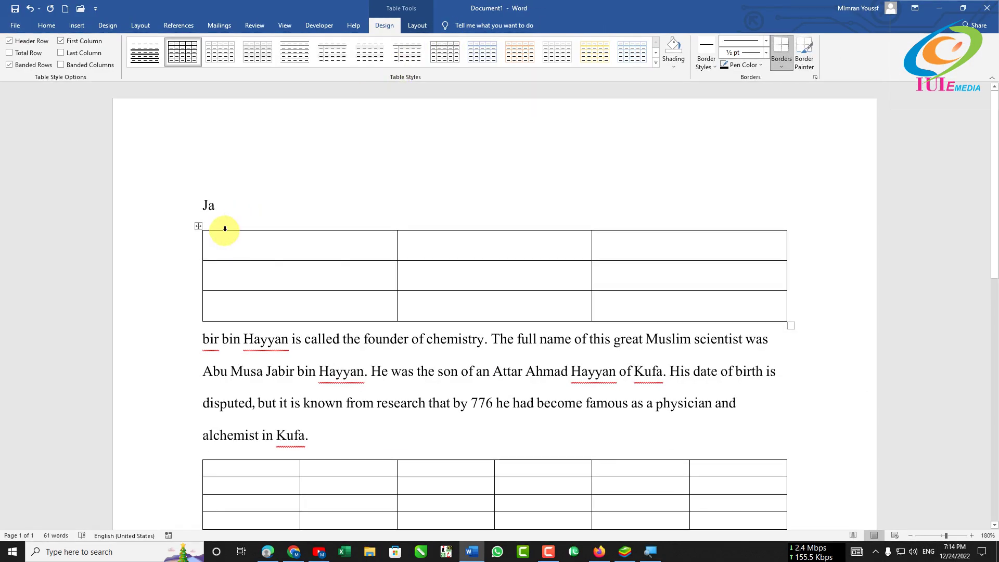
key(ctrl+z)
click(226, 328)
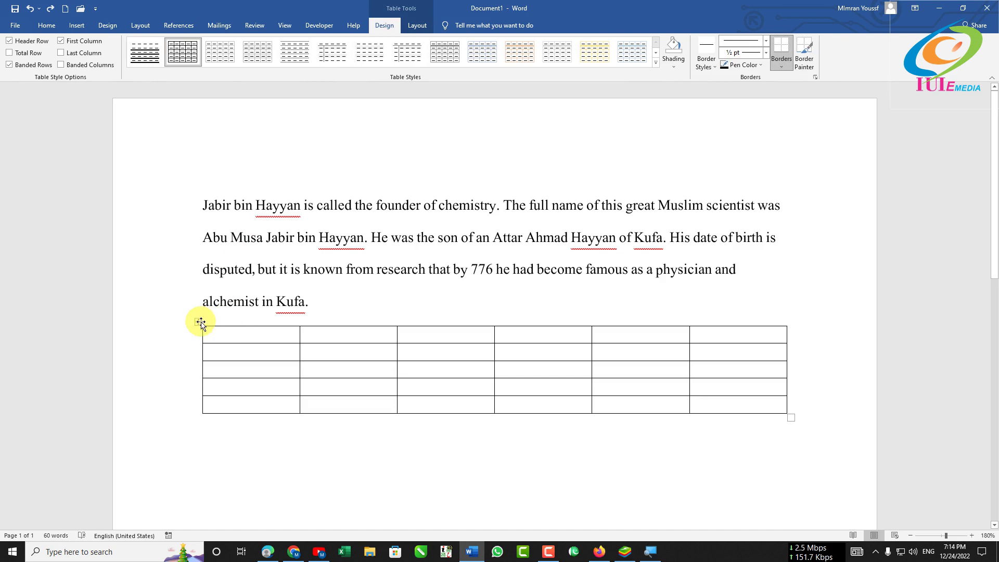
Insert a table below the paragraph with 6 columns, 4 rows and a fixed column width of Auto
click(76, 25)
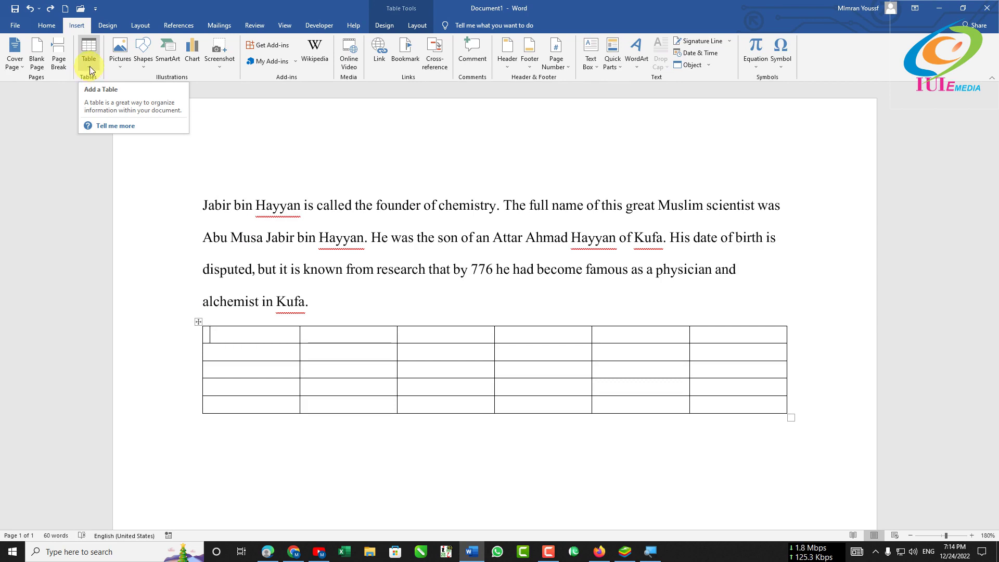
click(90, 67)
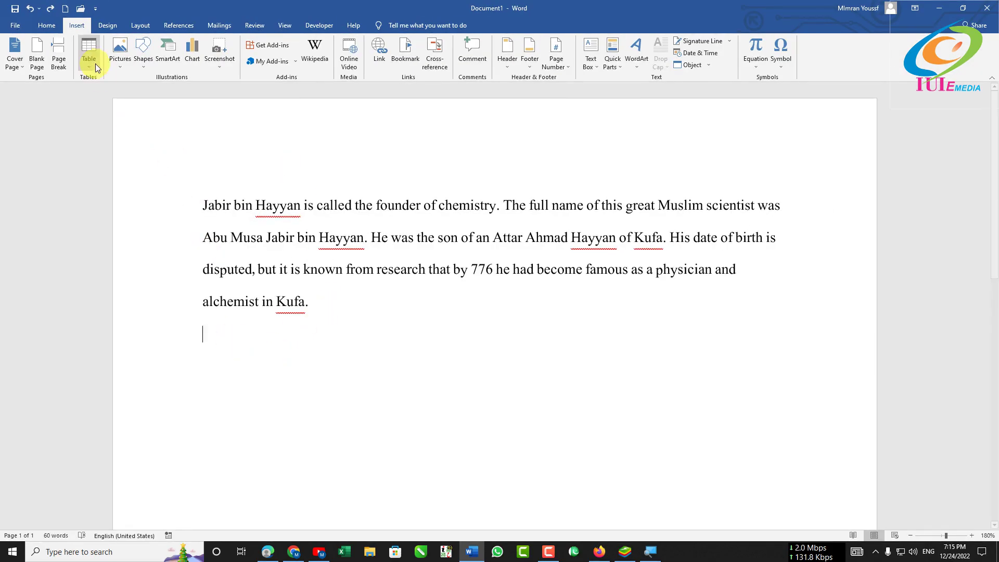
click(89, 61)
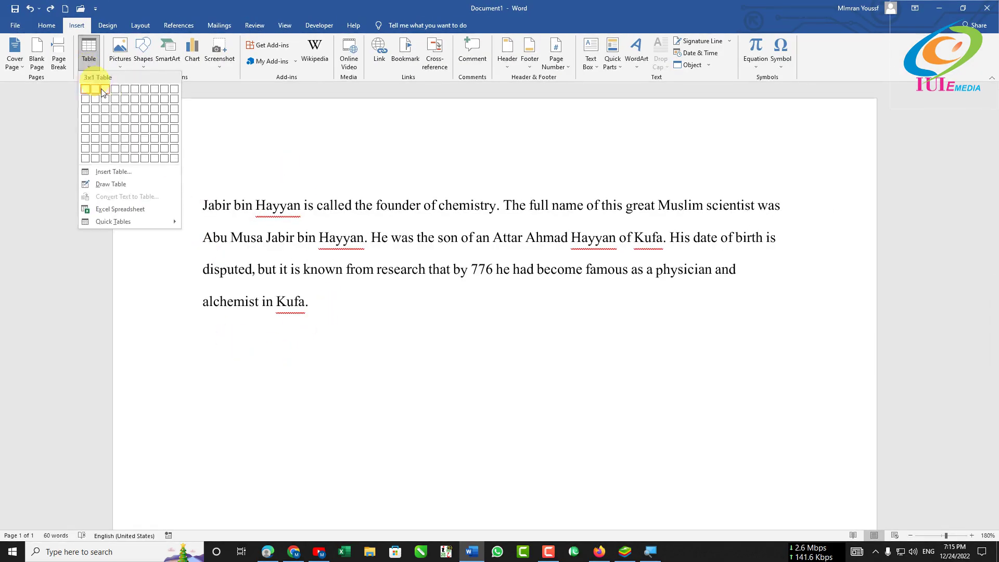
click(112, 173)
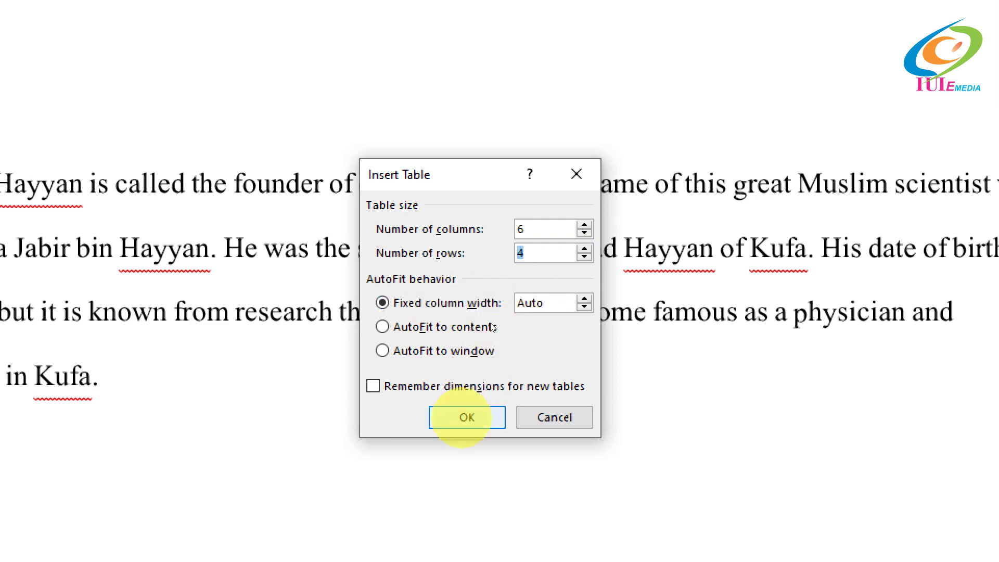
click(467, 417)
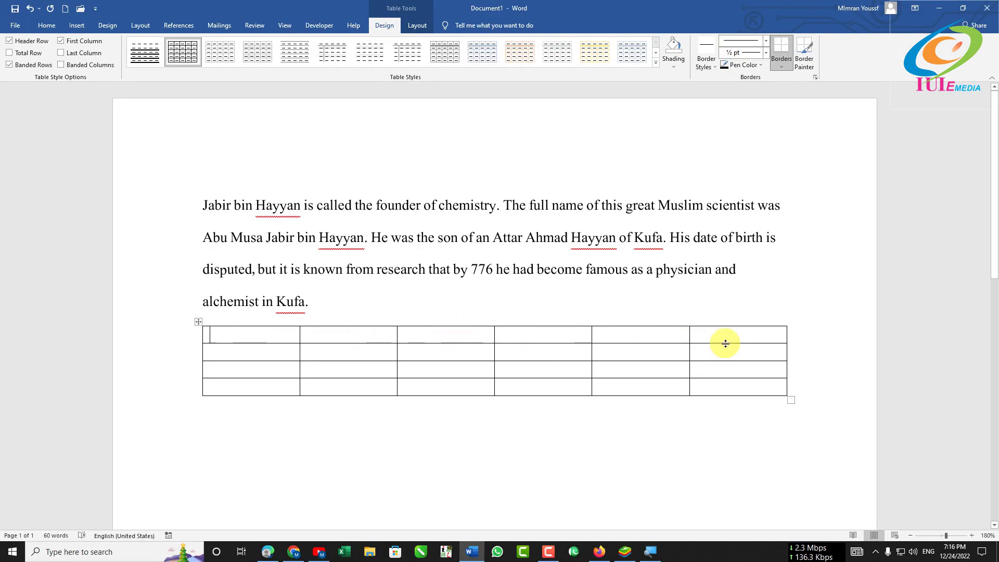
Select the whole table below the paragraph and delete it
click(76, 25)
click(263, 354)
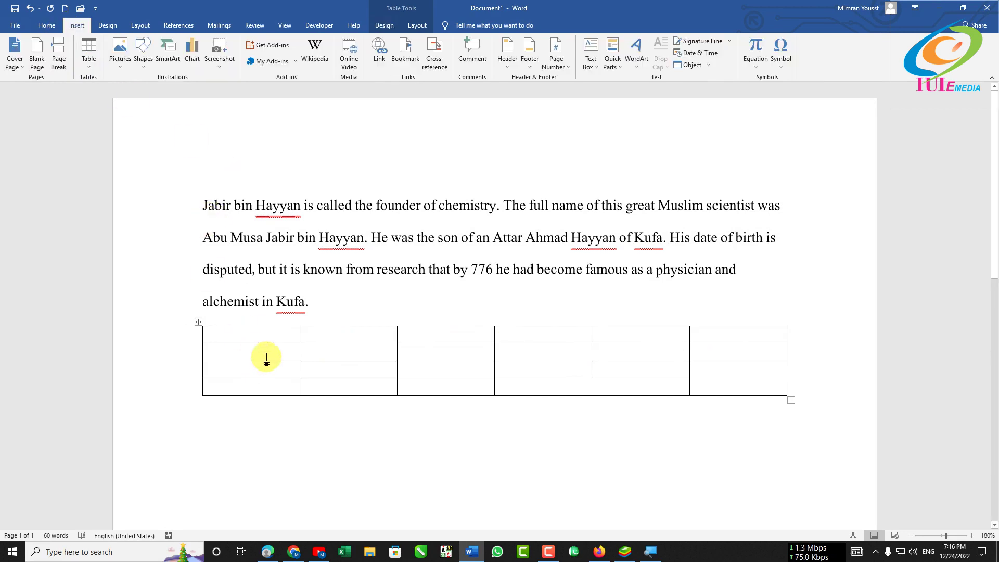
click(210, 334)
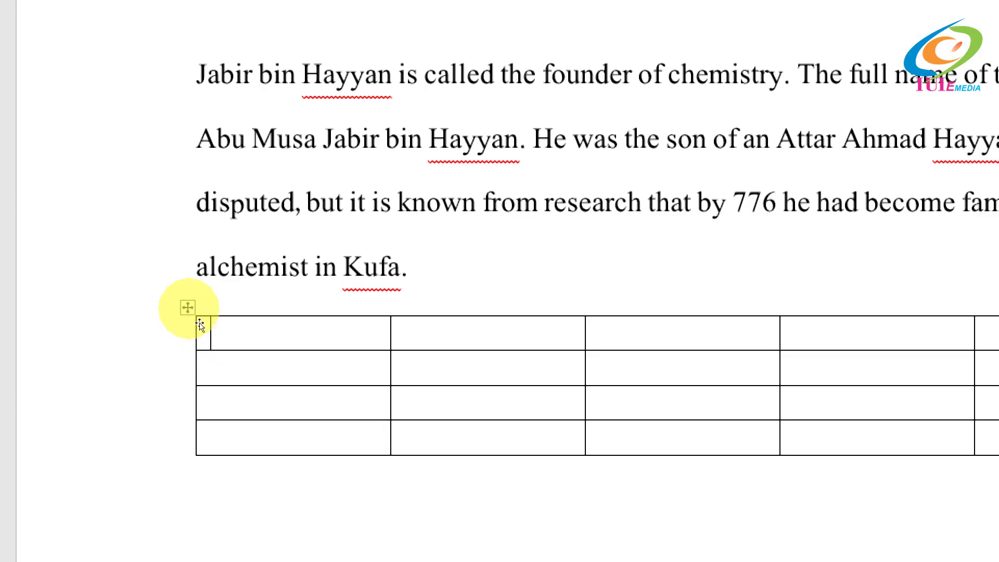
click(199, 323)
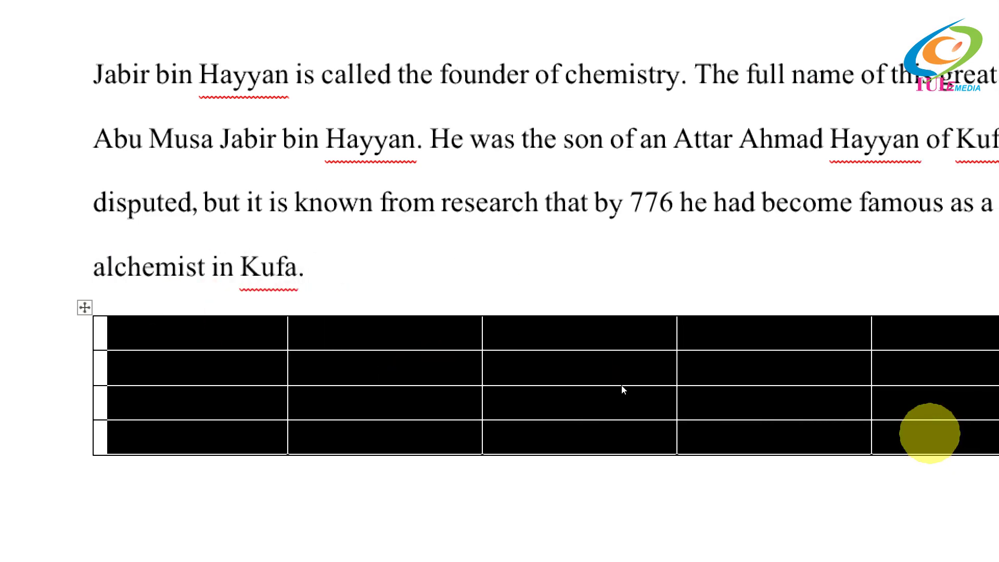
key(Left)
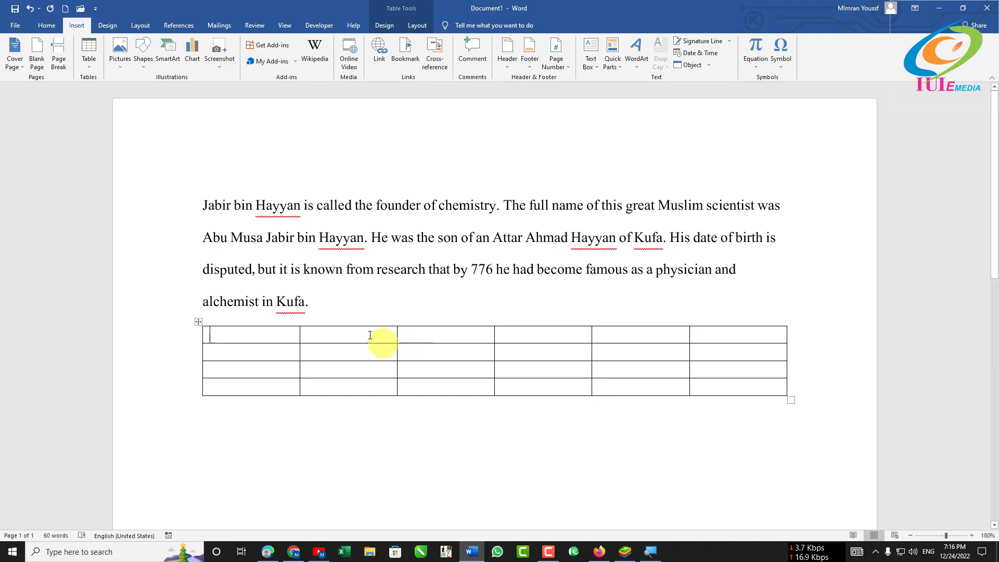
click(198, 322)
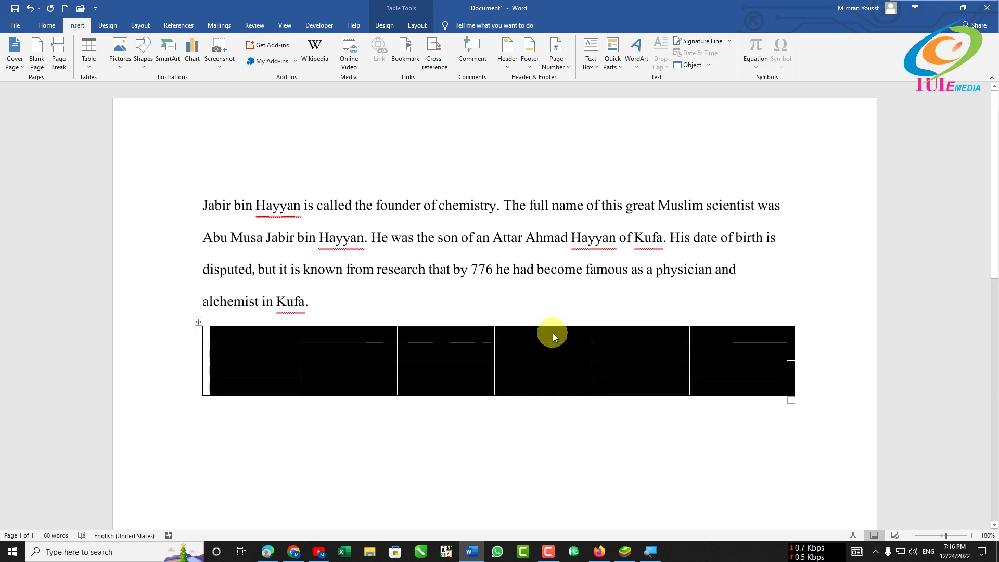
key(BackSpace)
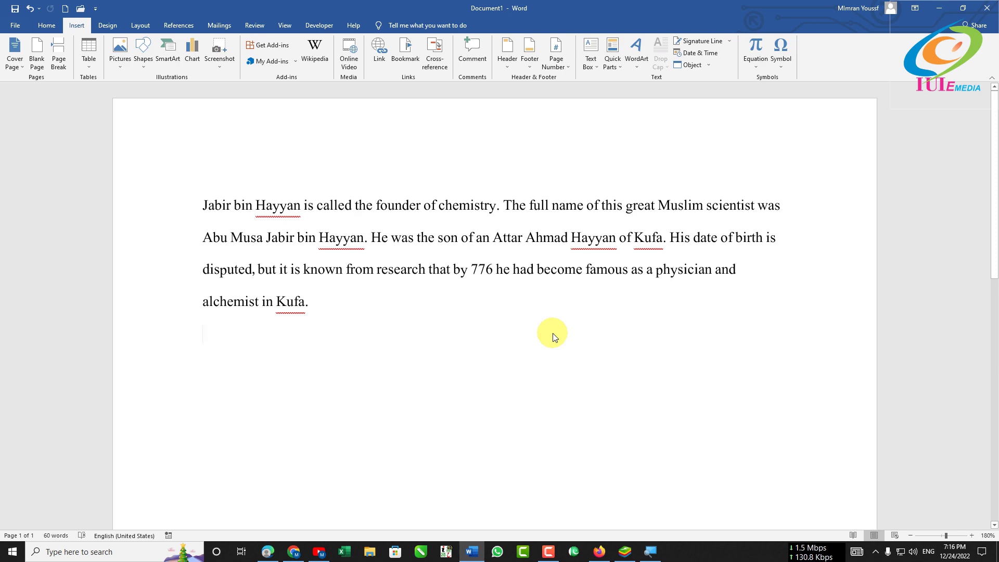
Insert a table with 6 columns, 5 rows and a fixed column width of 0.6" below the paragraph, and delete the whole table again
click(87, 66)
click(97, 173)
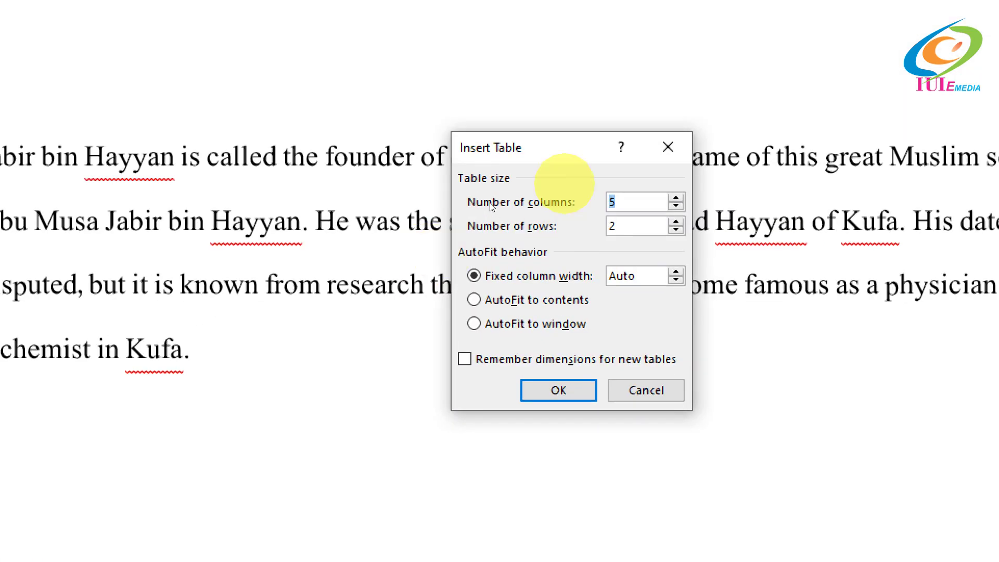
click(676, 197)
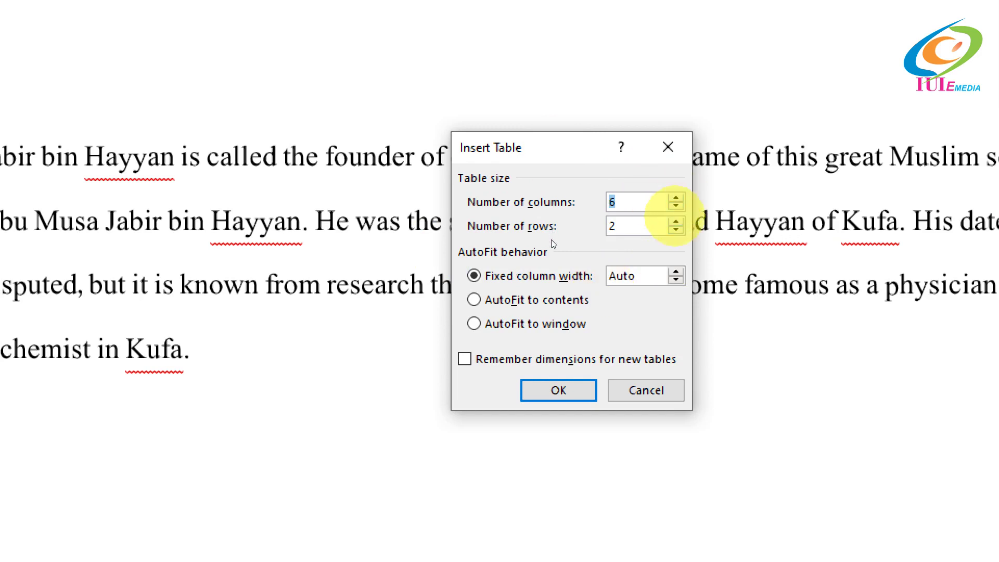
click(675, 221)
click(676, 222)
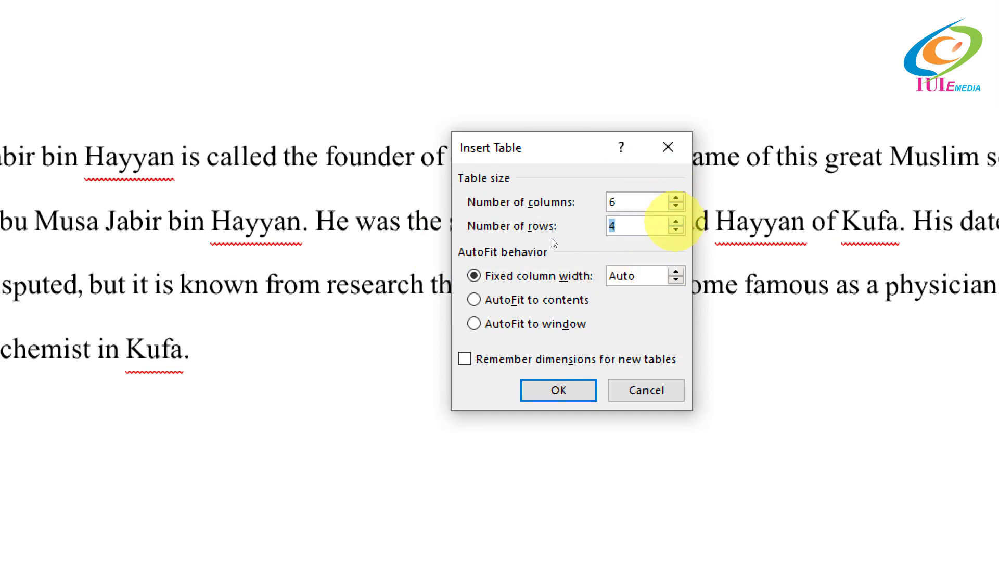
click(676, 222)
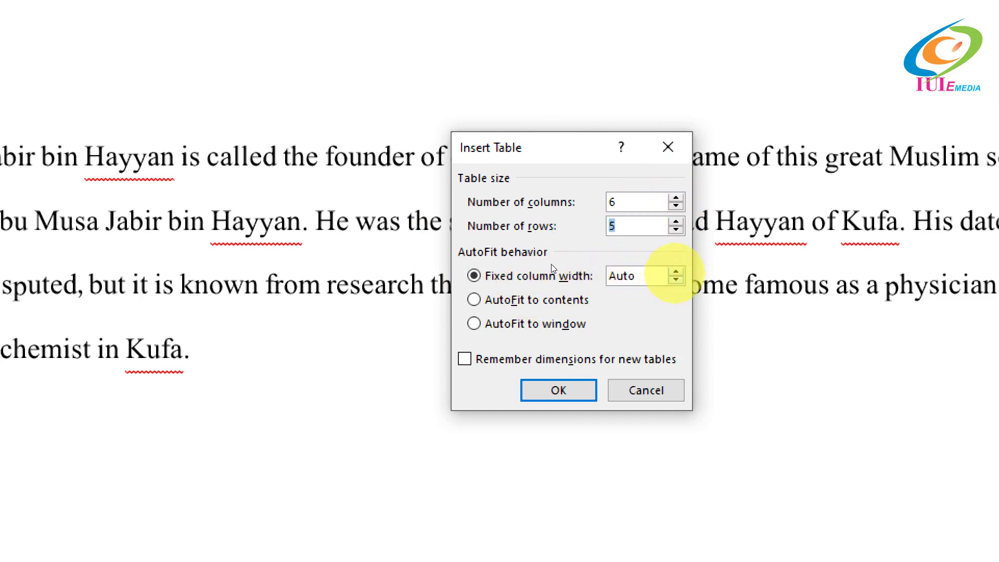
click(676, 272)
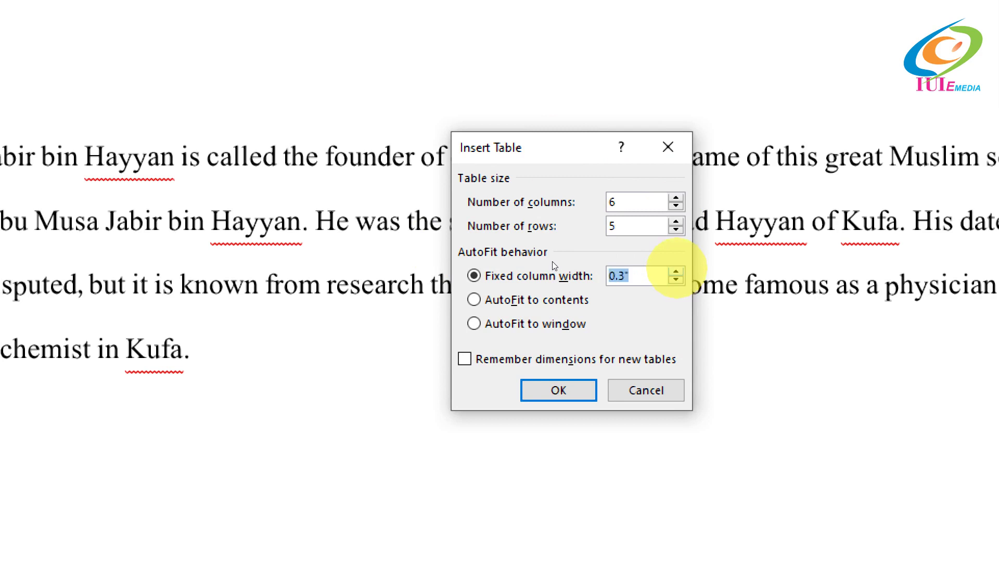
click(675, 271)
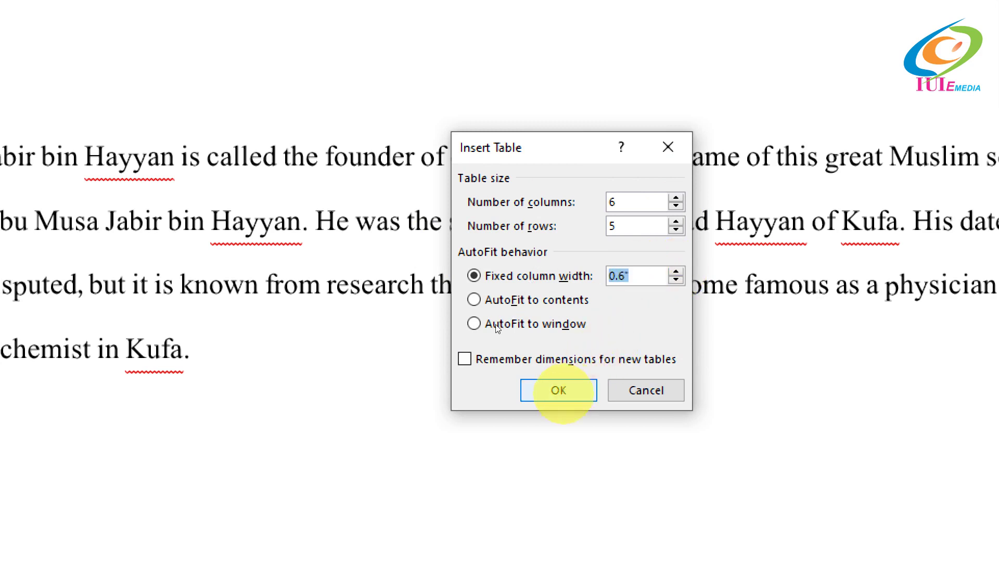
click(559, 391)
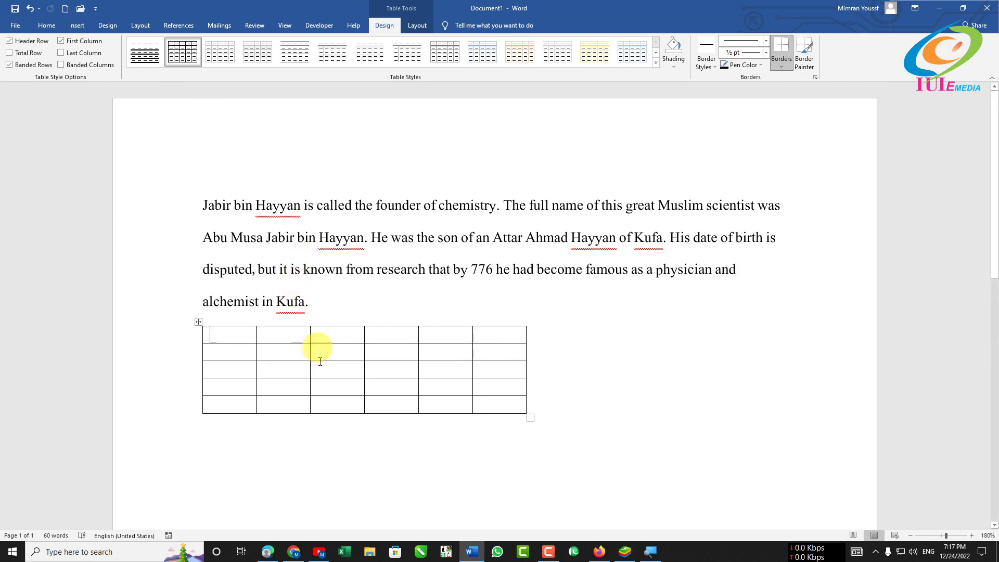
click(199, 322)
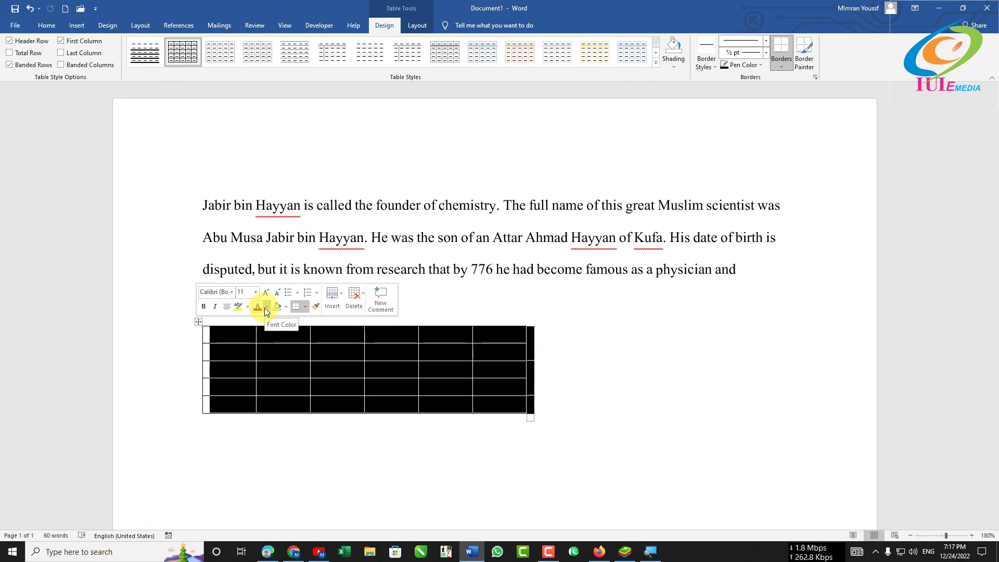
key(BackSpace)
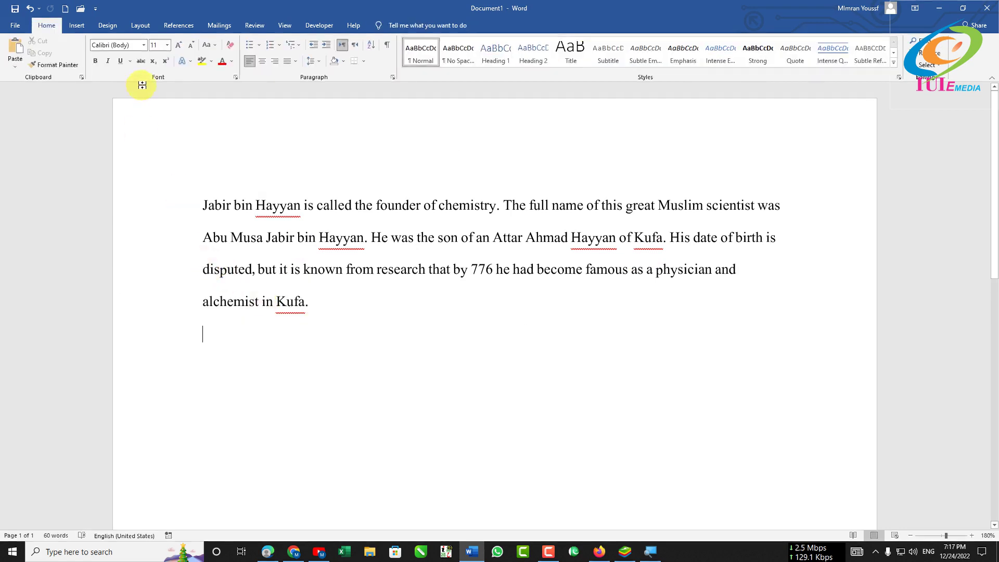
Insert a table with 6 columns and 4 rows below the paragraph, with its column widths set to AutoFit to contents
click(78, 26)
click(88, 67)
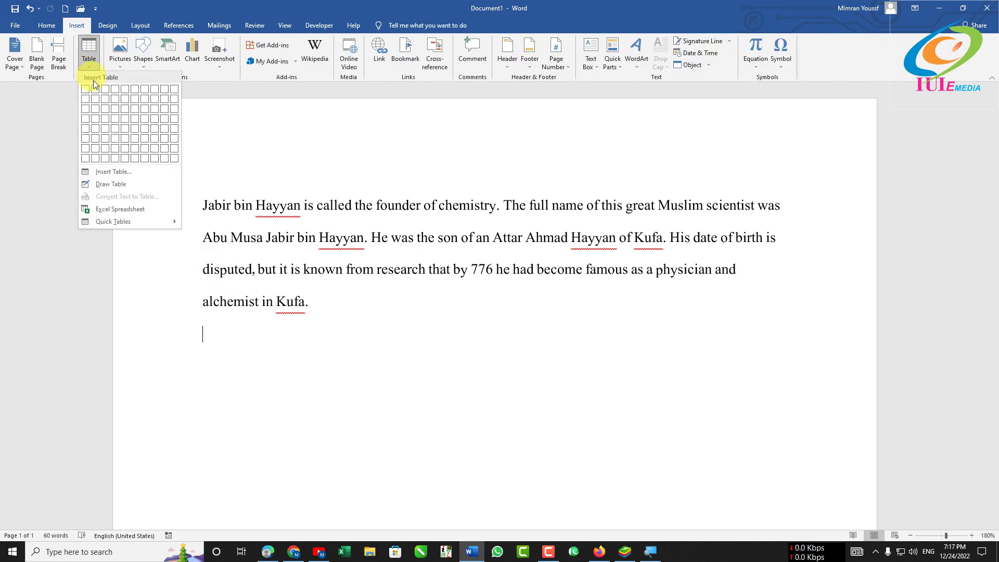
click(108, 172)
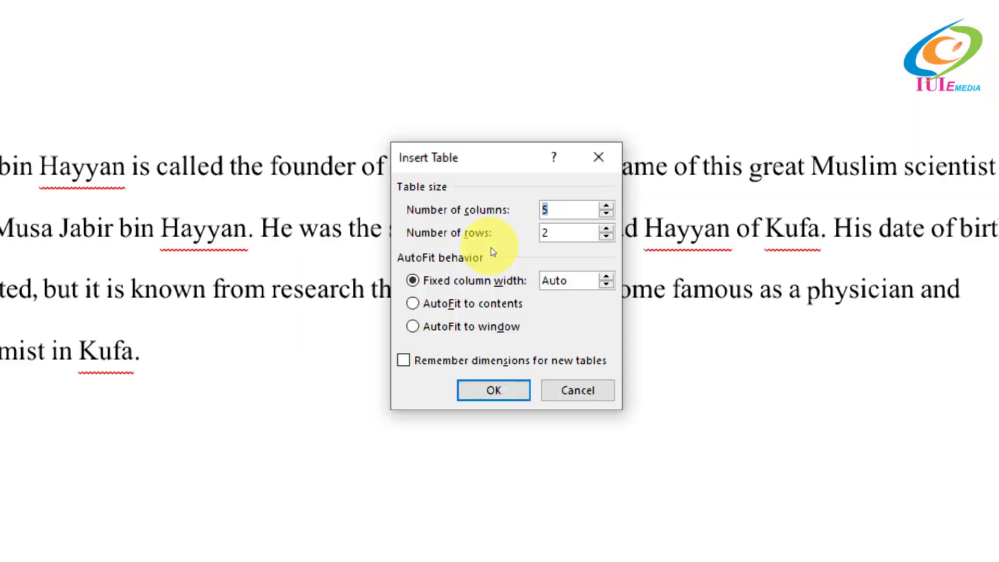
click(606, 206)
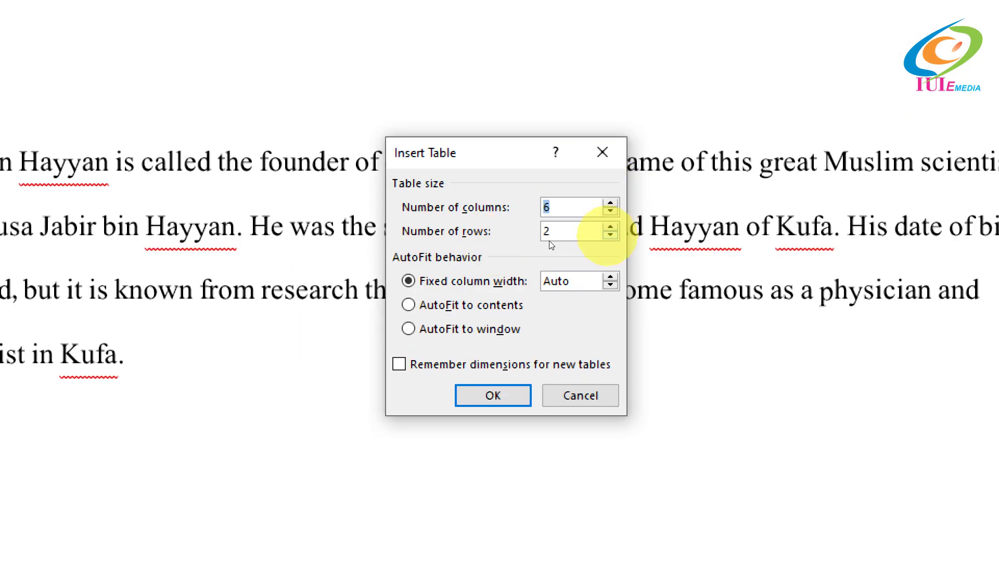
click(611, 228)
click(611, 228)
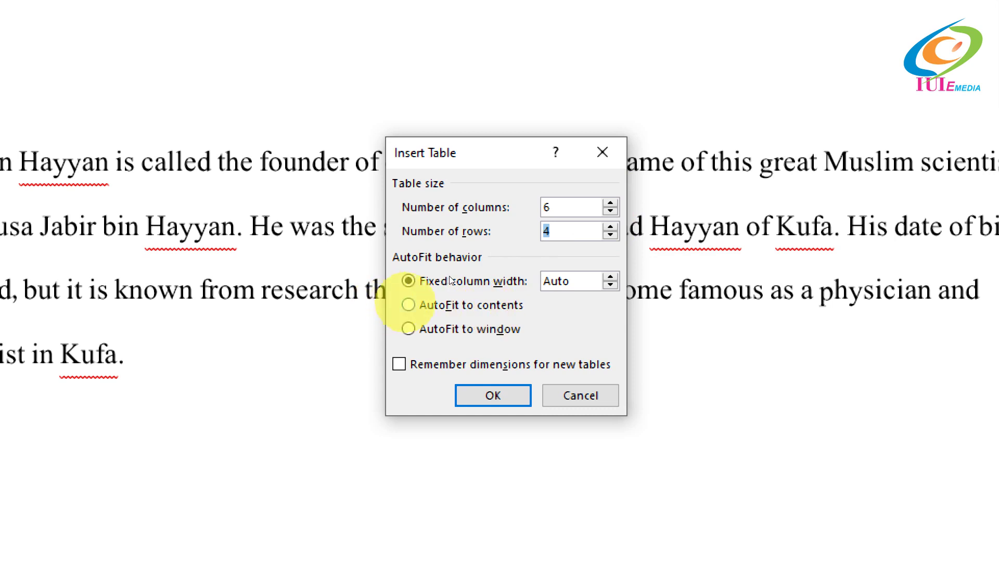
click(409, 305)
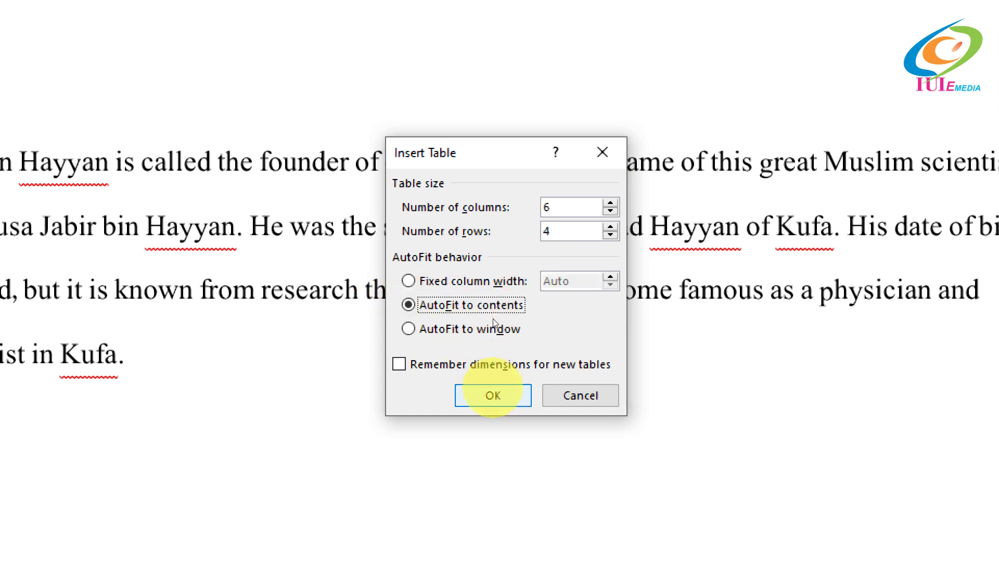
click(493, 395)
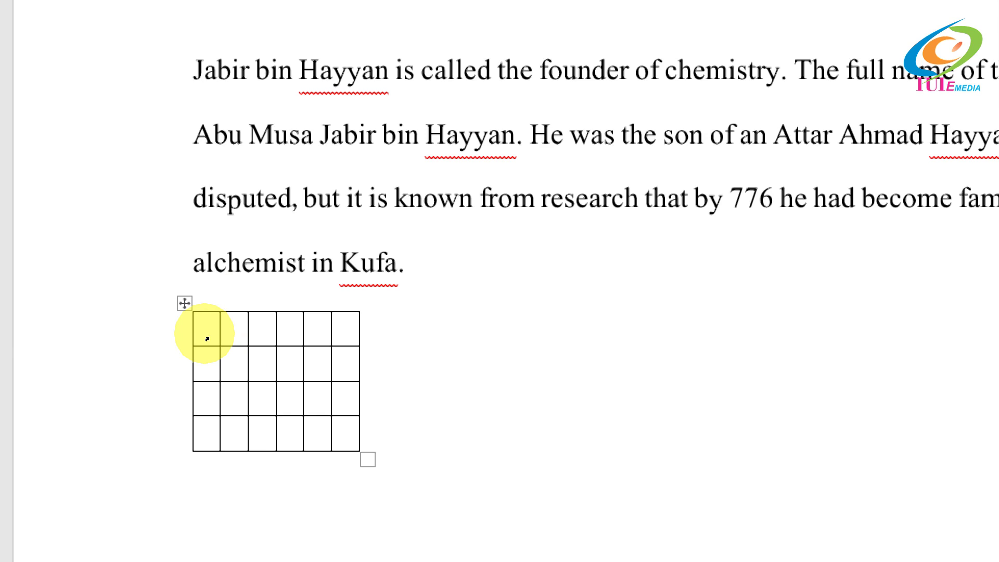
Enter a person's first name in the first cell of the table's first row
text(Muhammad)
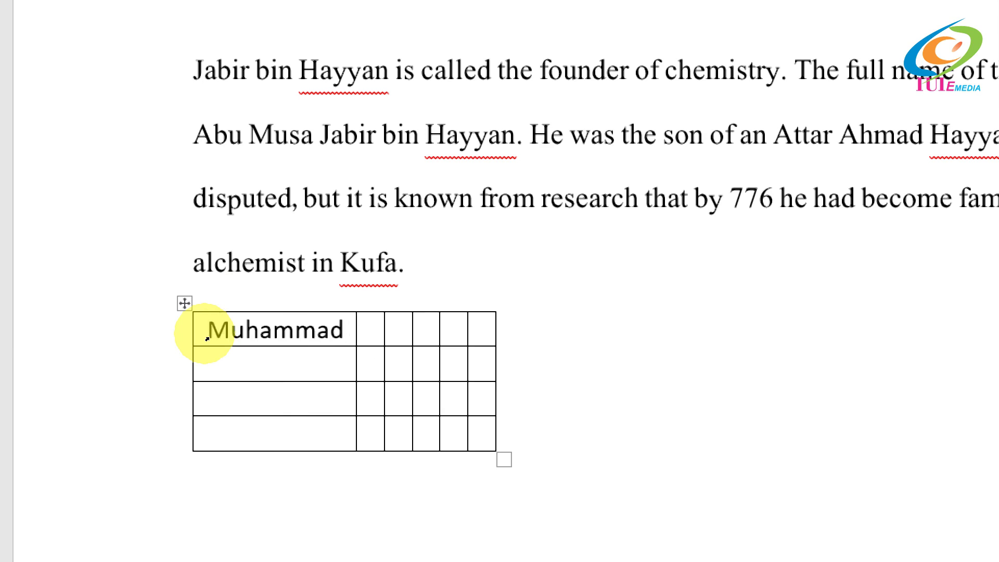
Enter One and Tow in the second and third cells of the first row, and delete the whole table
key(Tab)
text(one)
key(Tab)
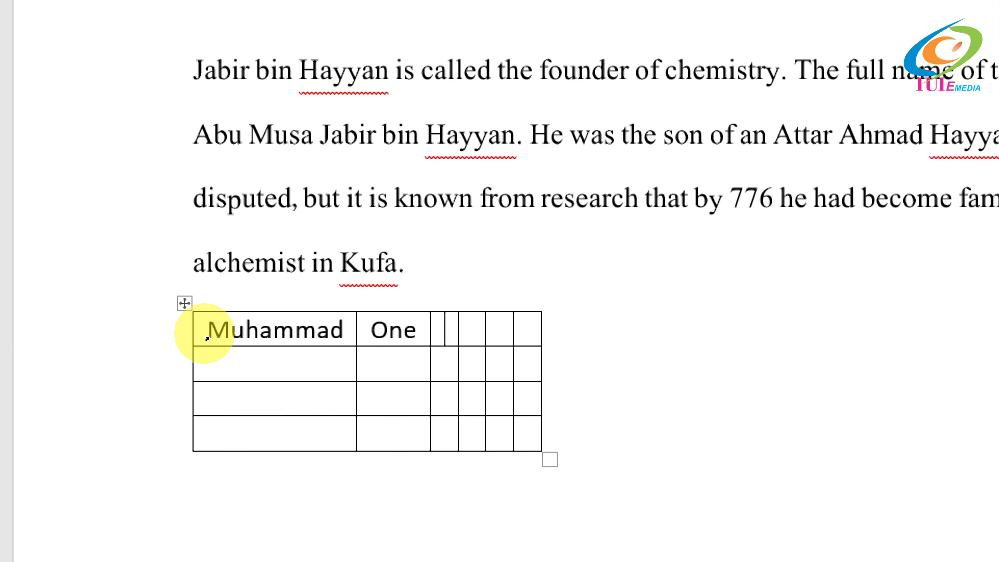
text(Tow)
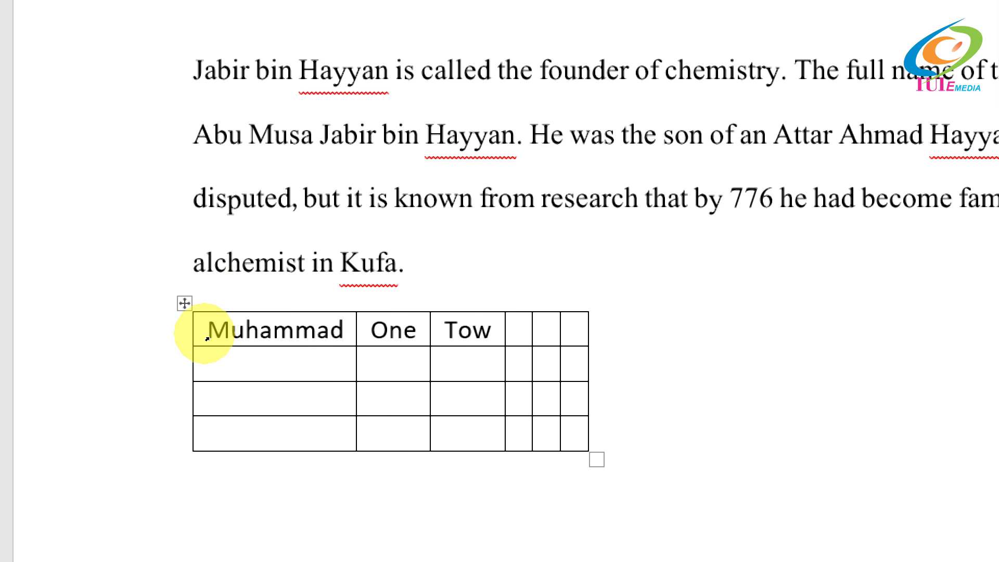
click(185, 303)
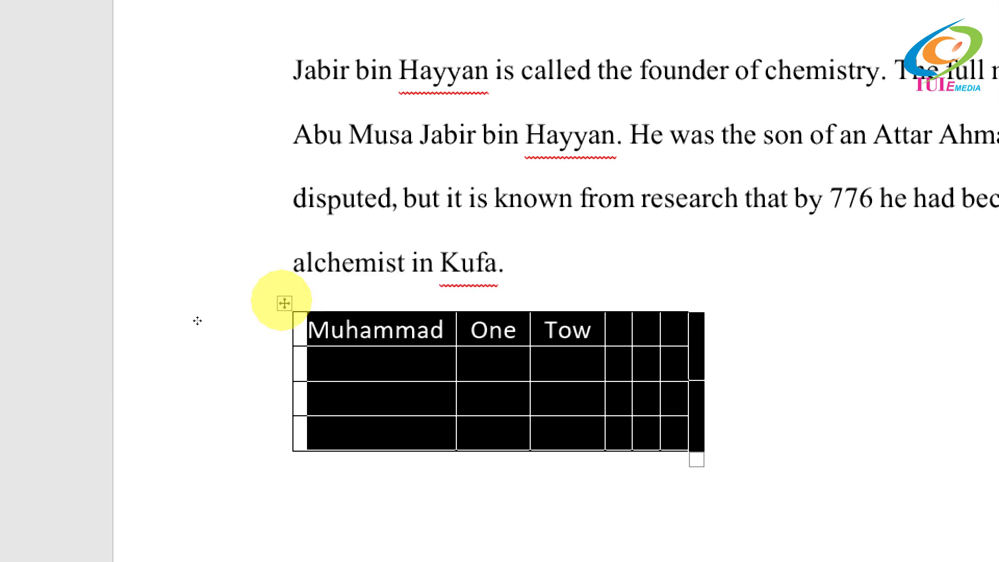
key(BackSpace)
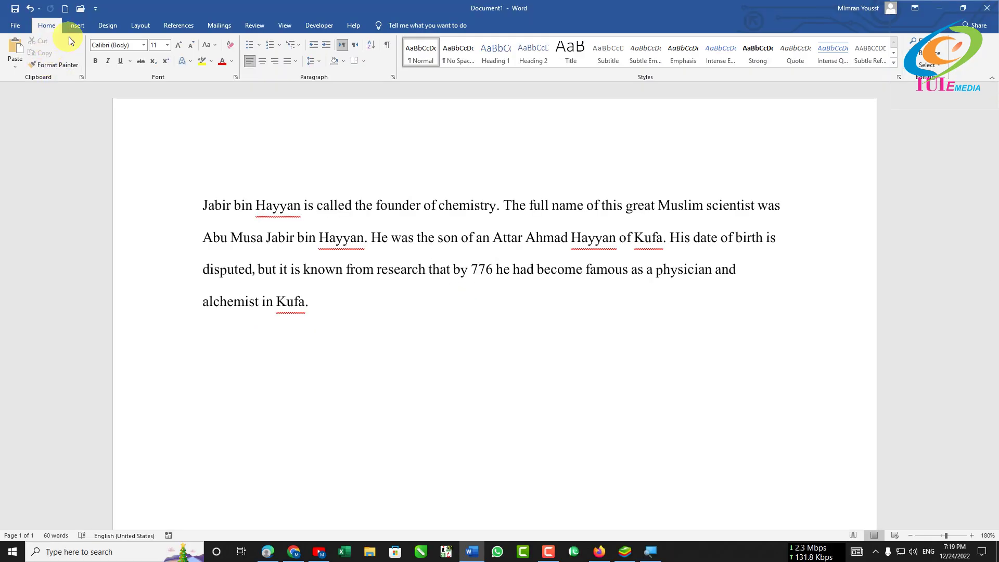
Insert a table with 6 columns and 5 rows set to AutoFit to window below the paragraph, and delete the whole table again
click(77, 25)
click(89, 57)
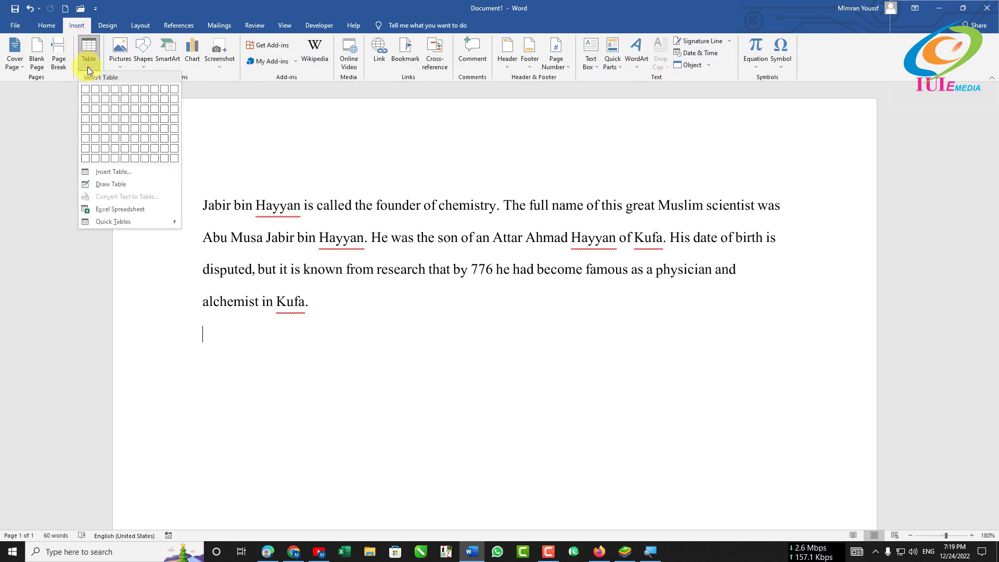
click(116, 172)
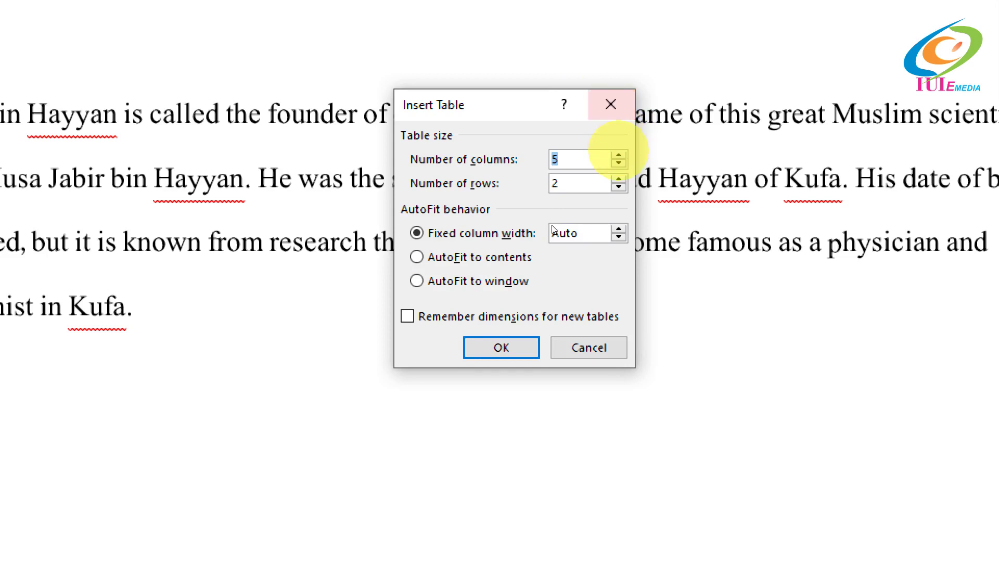
click(619, 155)
click(619, 179)
click(619, 179)
click(618, 179)
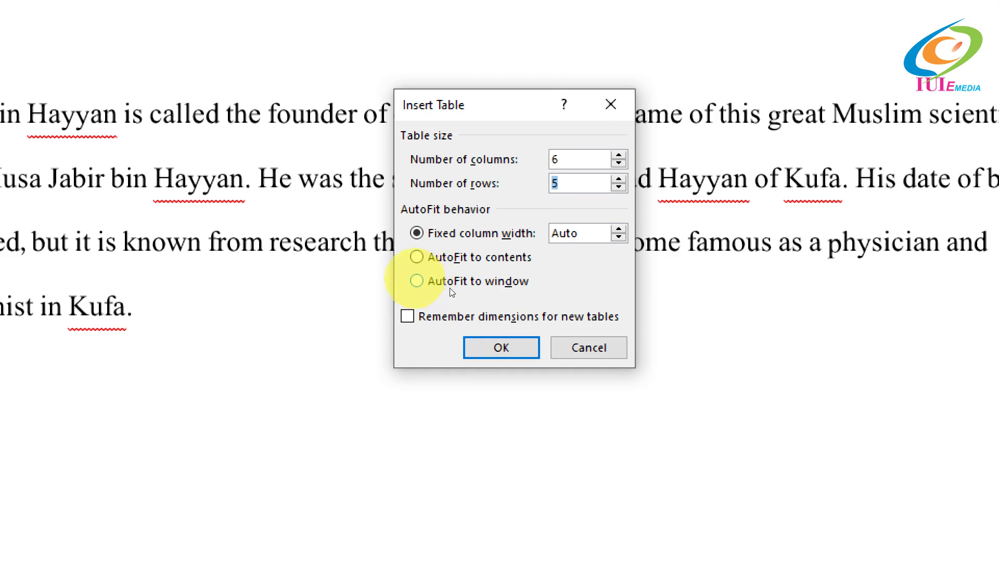
click(426, 282)
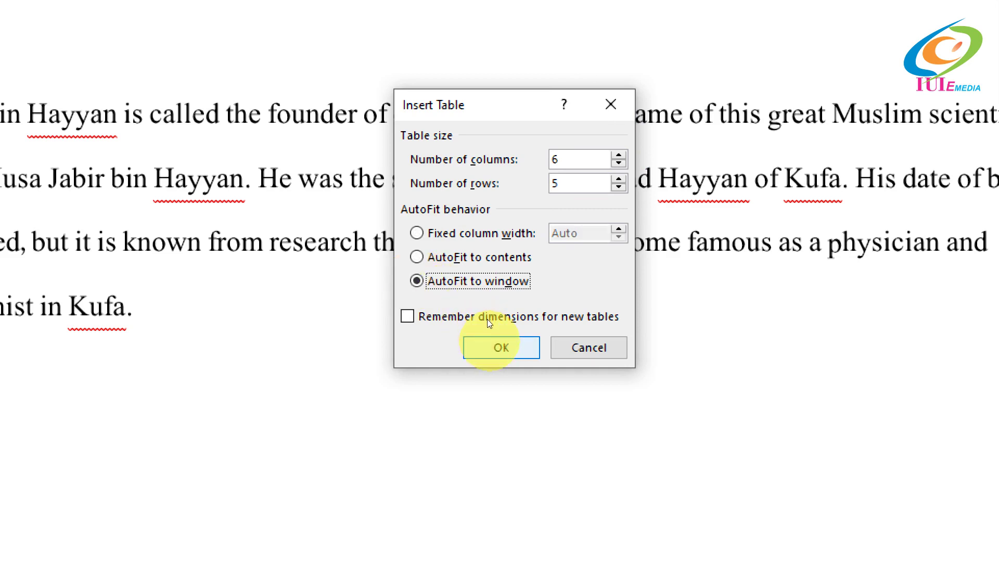
click(489, 344)
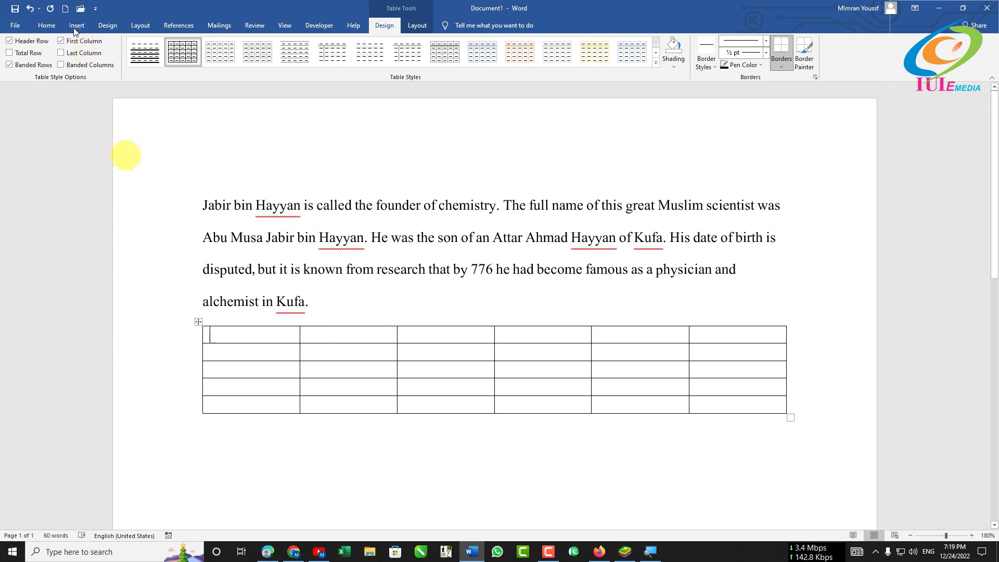
click(198, 321)
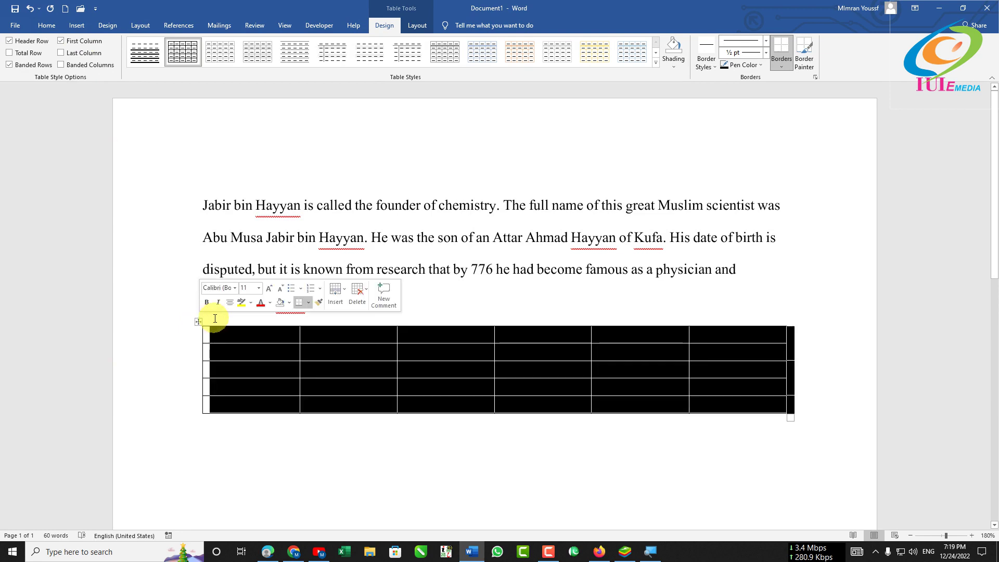
key(BackSpace)
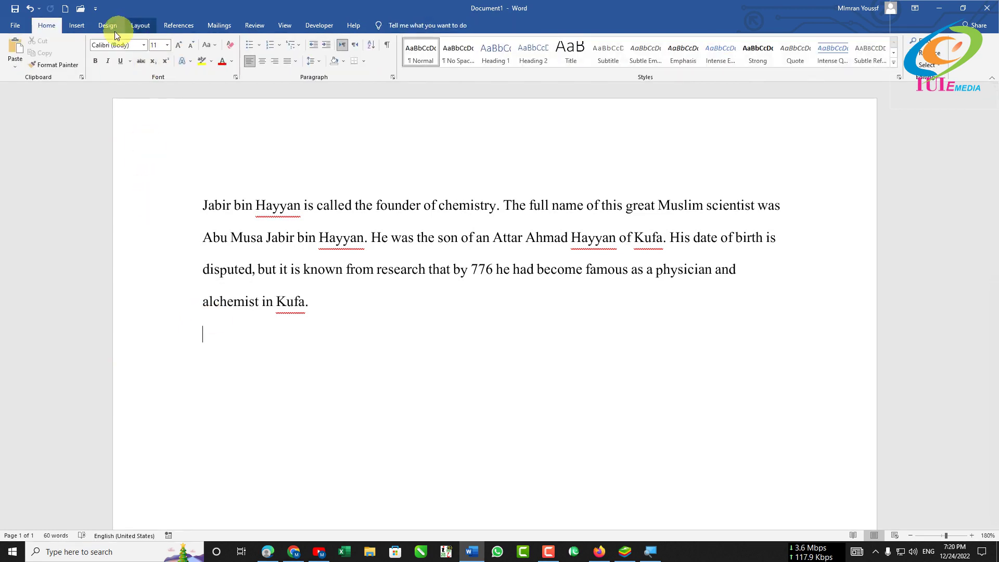
Draw a single-cell table frame spanning the text width just below the paragraph with Draw Table
click(78, 25)
click(89, 68)
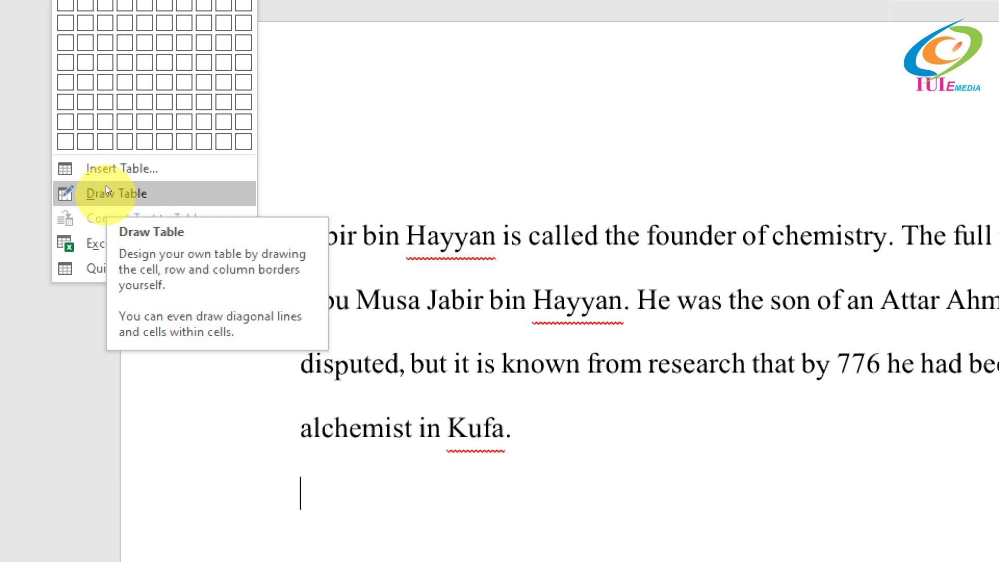
click(106, 192)
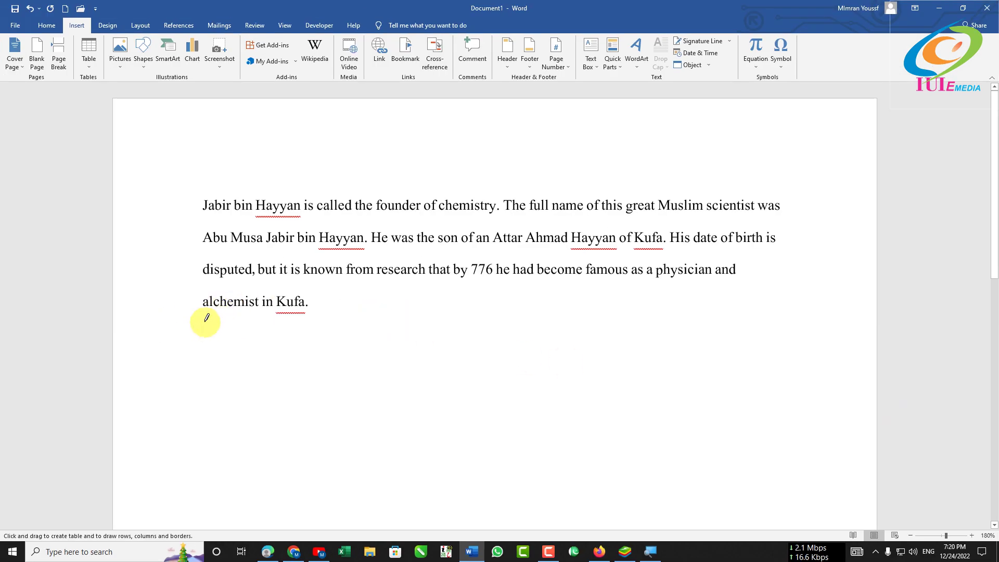
mouse_move(205, 321)
mouse_down()
mouse_move(298, 349)
mouse_move(802, 354)
mouse_up()
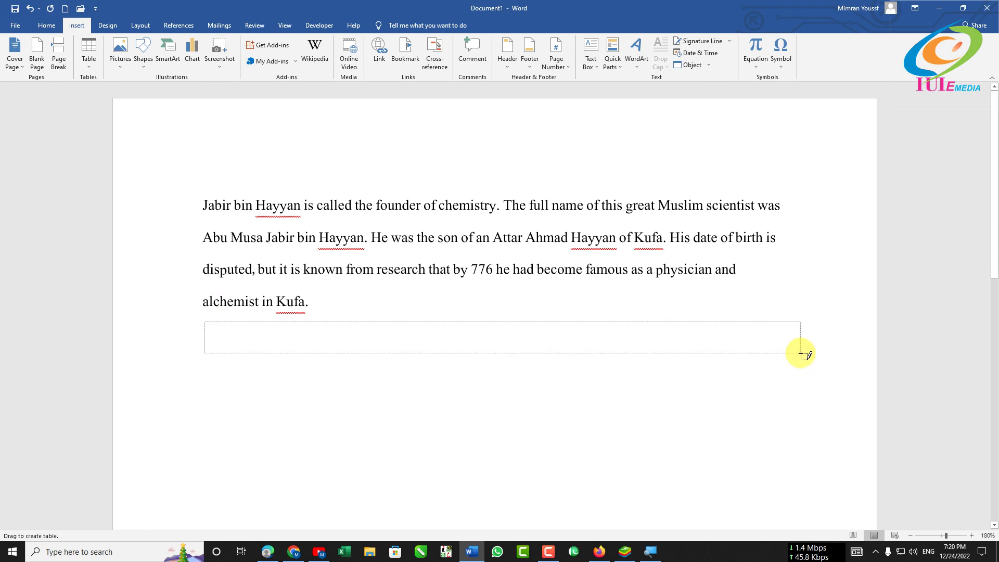
drag(802, 354, 802, 354)
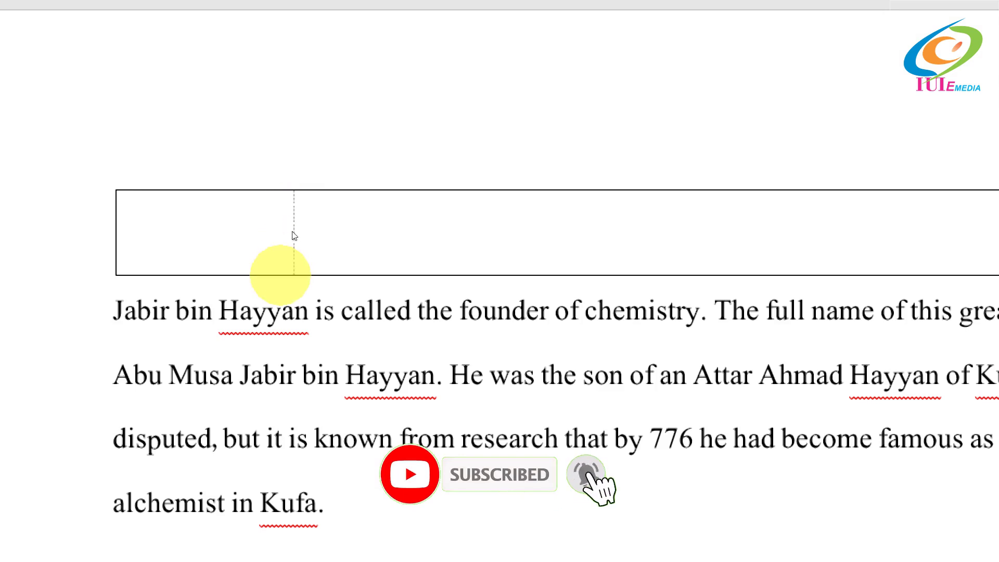
Draw three vertical borders inside the table frame to divide it into four columns
drag(293, 197, 306, 258)
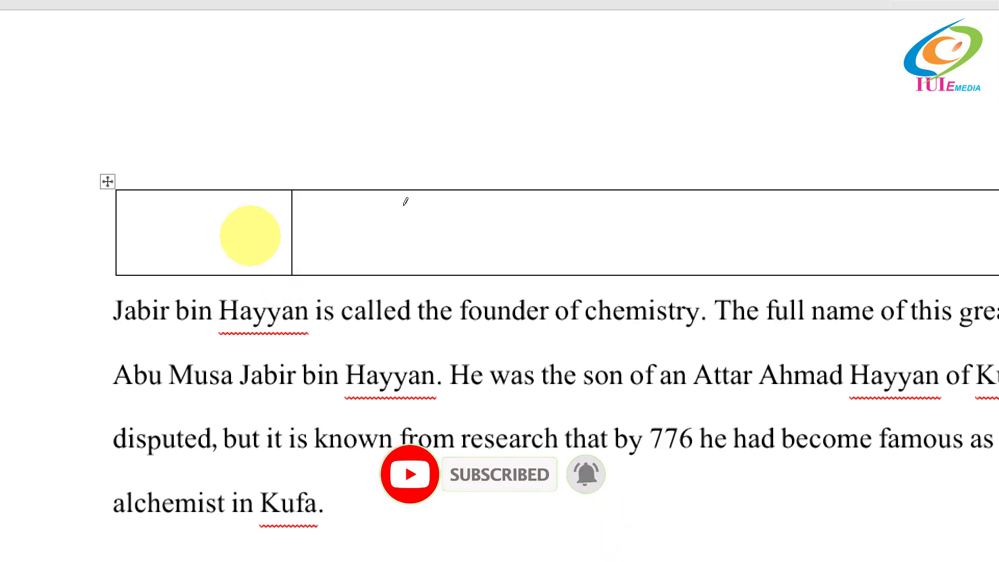
drag(587, 192, 596, 268)
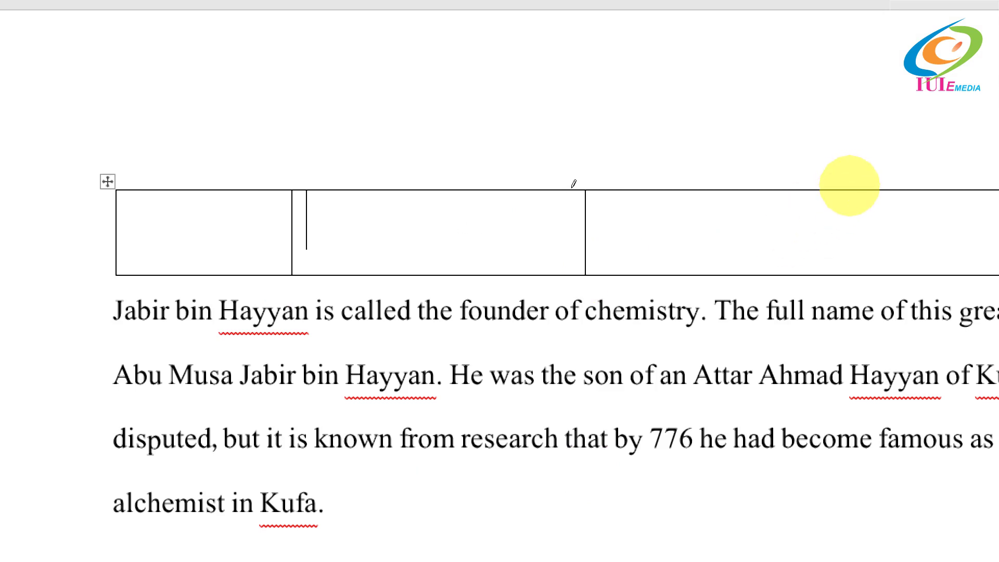
drag(848, 228, 848, 263)
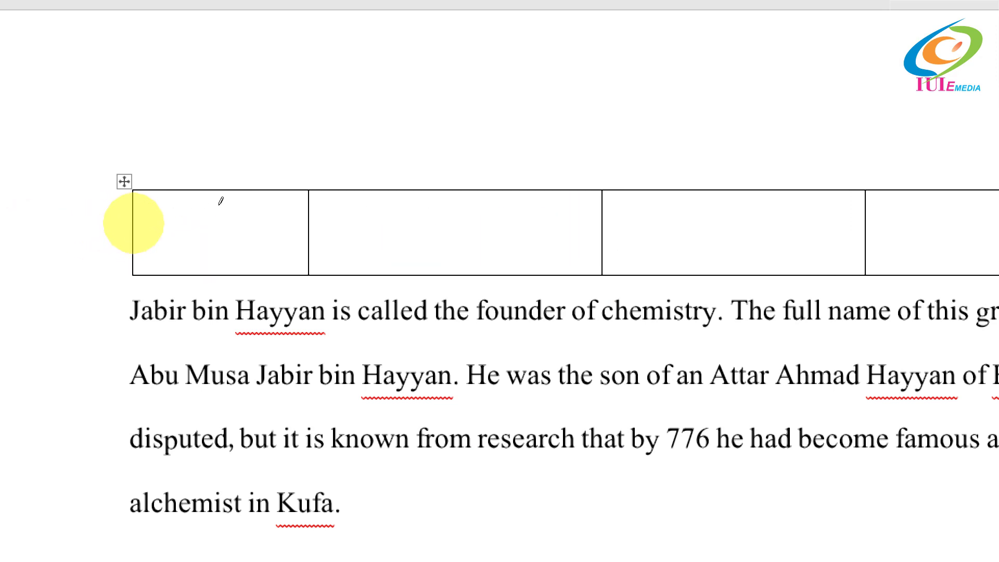
Draw one horizontal border across the table's first two columns and another across the first column's upper cell, and stop drawing
mouse_move(219, 201)
mouse_down()
mouse_move(286, 198)
mouse_move(381, 232)
mouse_up()
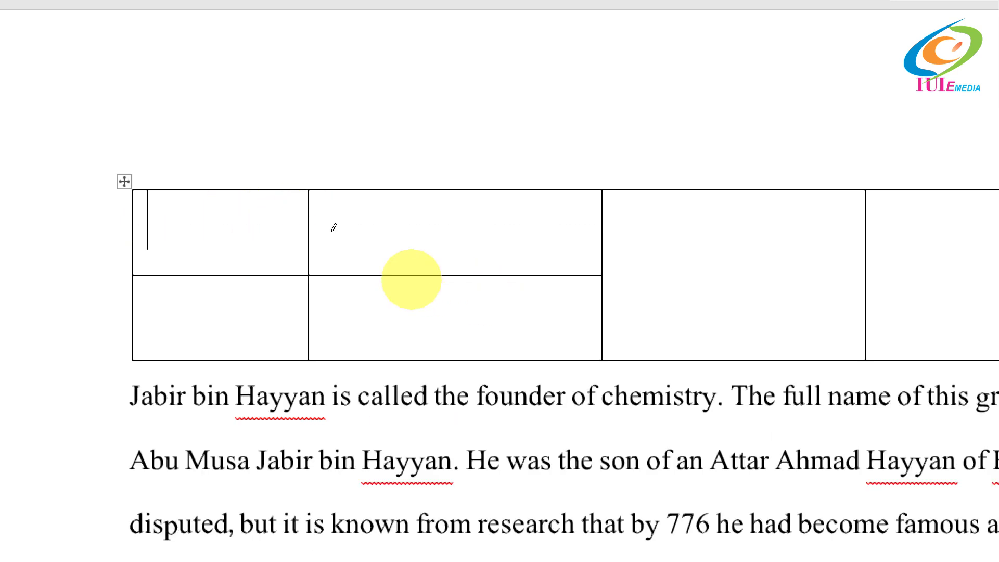
drag(139, 222, 307, 225)
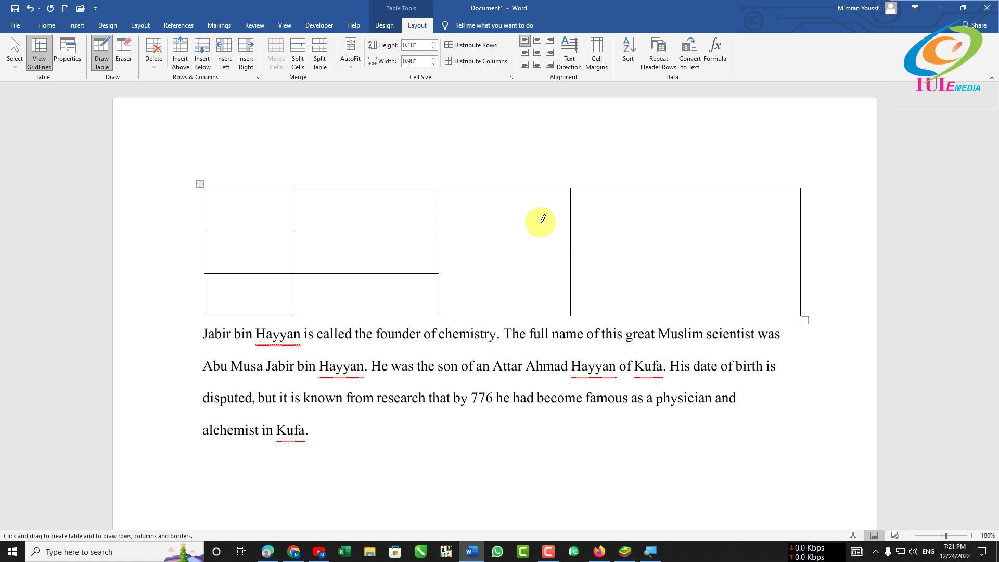
key(Escape)
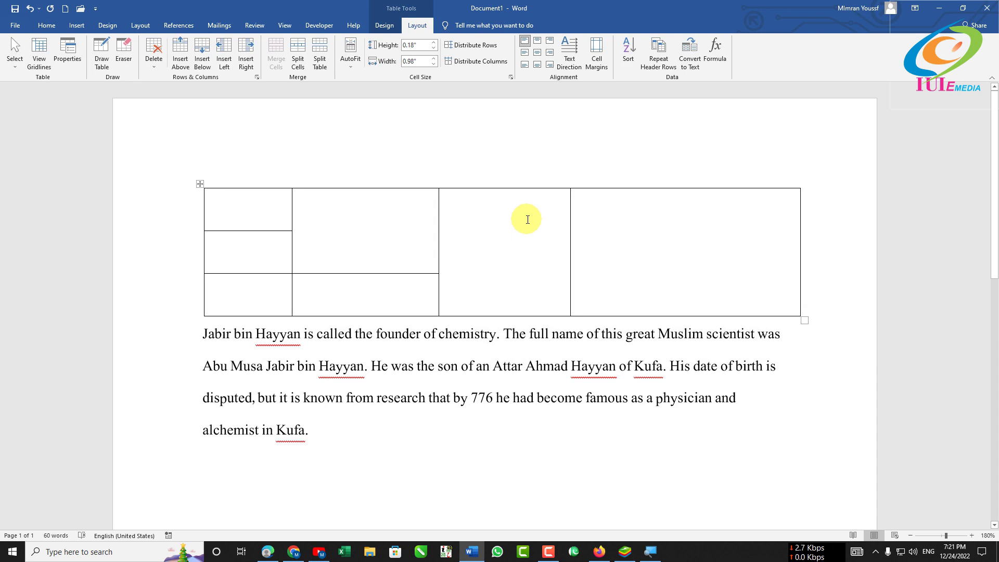
click(98, 52)
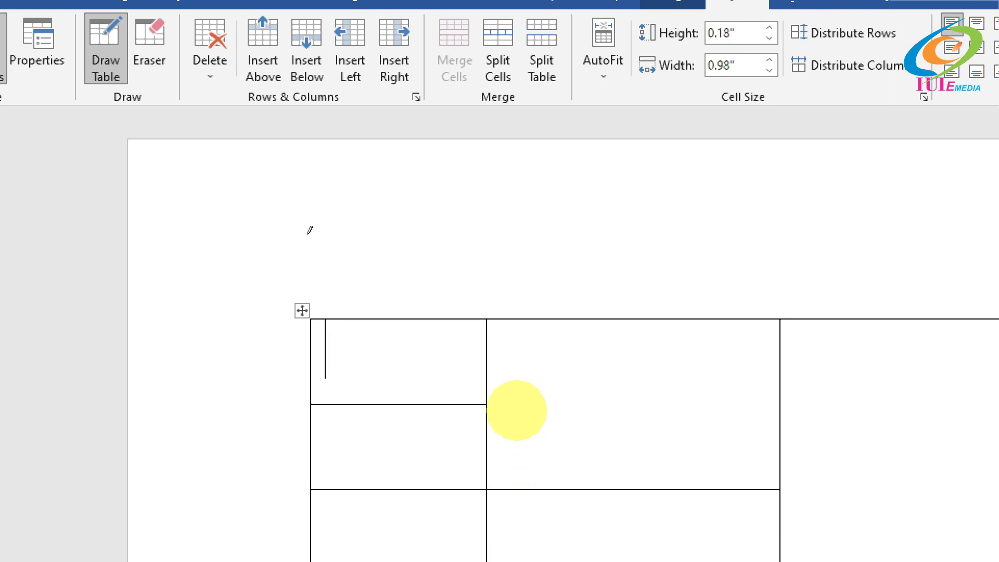
click(97, 54)
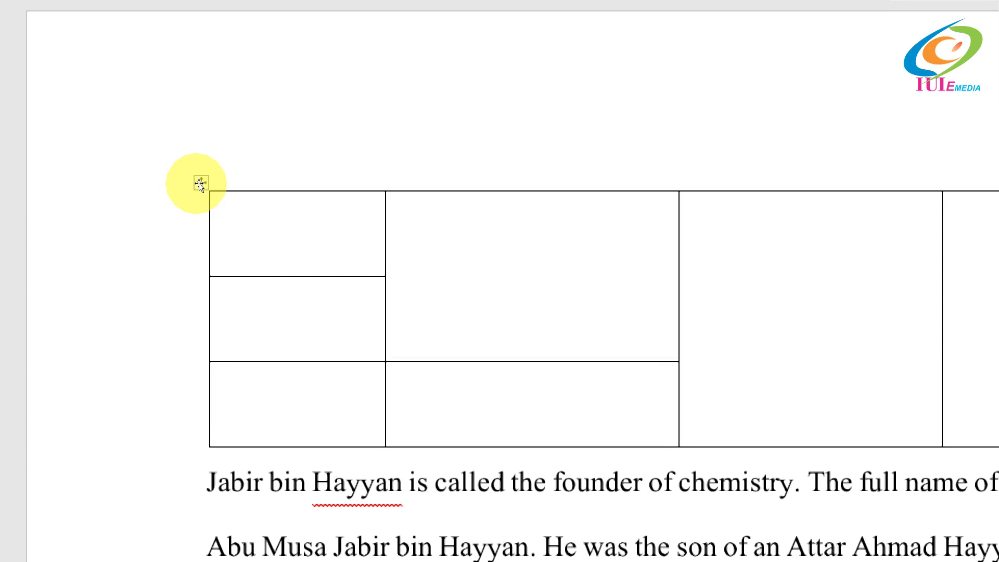
click(201, 183)
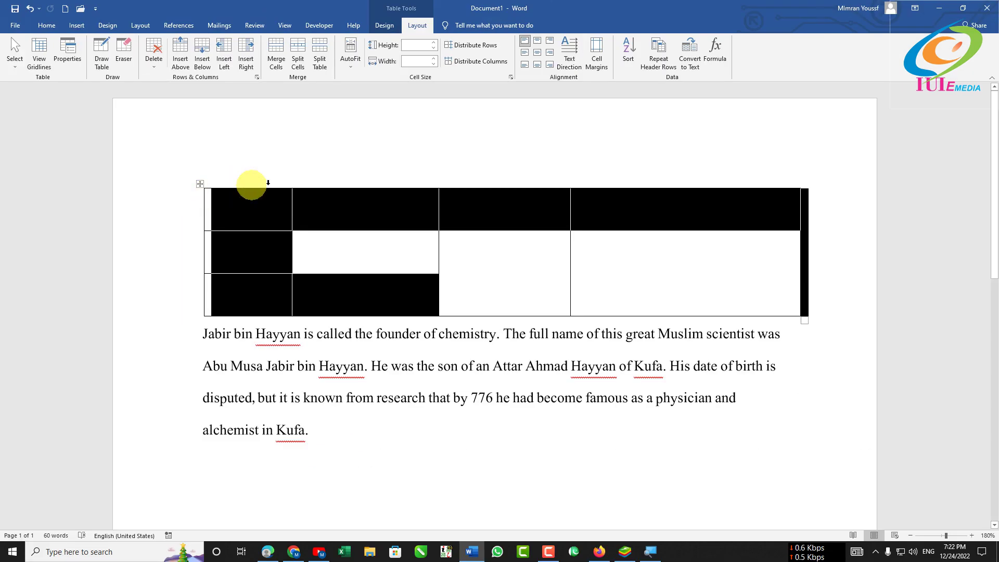
click(549, 317)
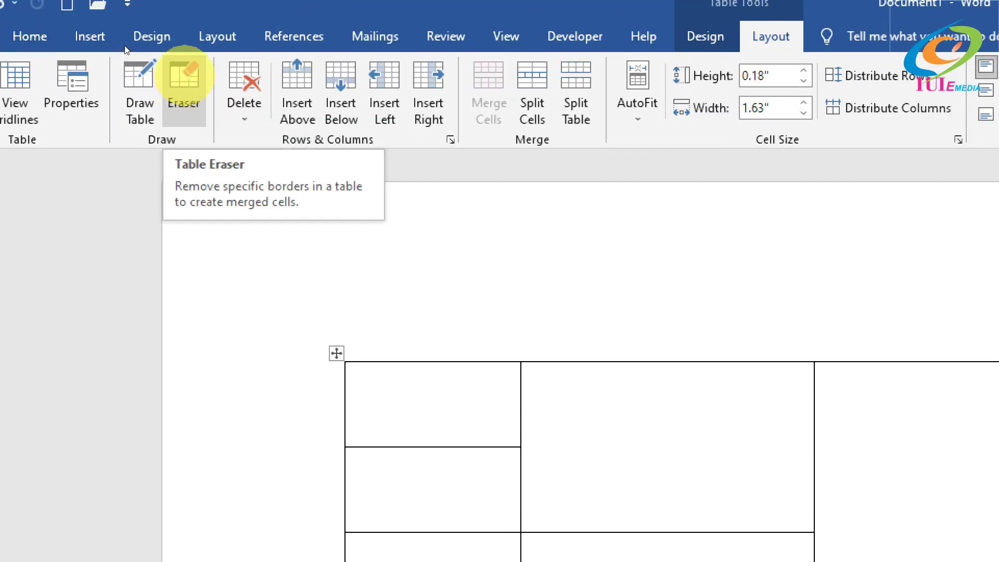
Erase the horizontal borders in the table's first two columns with the table Eraser
click(185, 76)
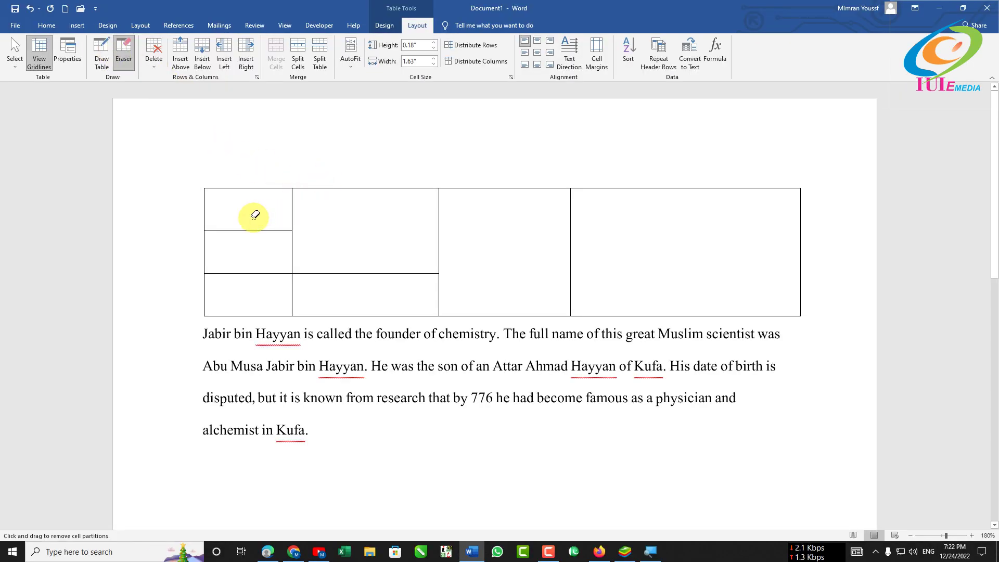
mouse_move(255, 219)
mouse_down()
mouse_move(258, 238)
mouse_move(279, 248)
mouse_up()
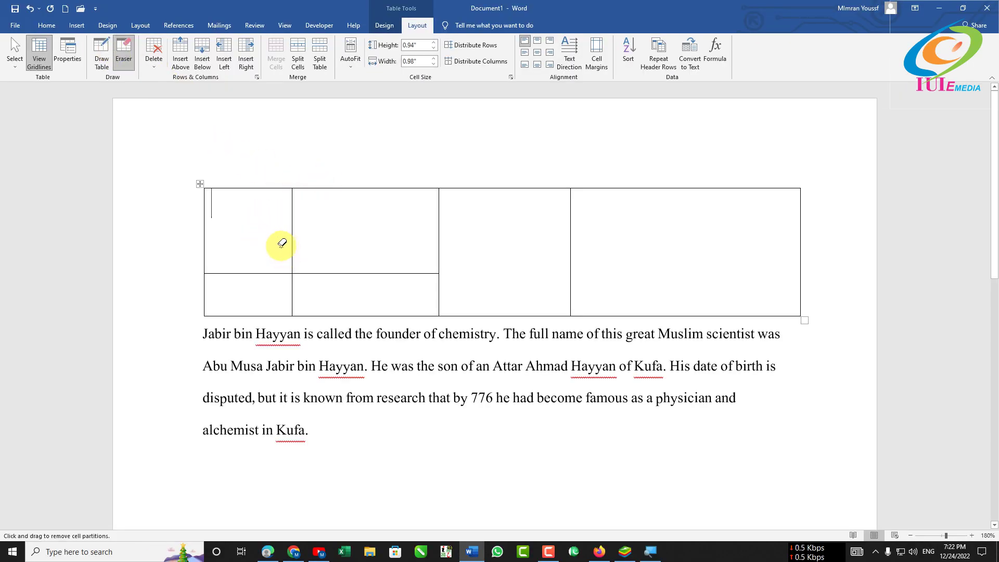
drag(334, 265, 317, 296)
mouse_move(275, 263)
mouse_down()
mouse_move(252, 283)
mouse_move(296, 264)
mouse_up()
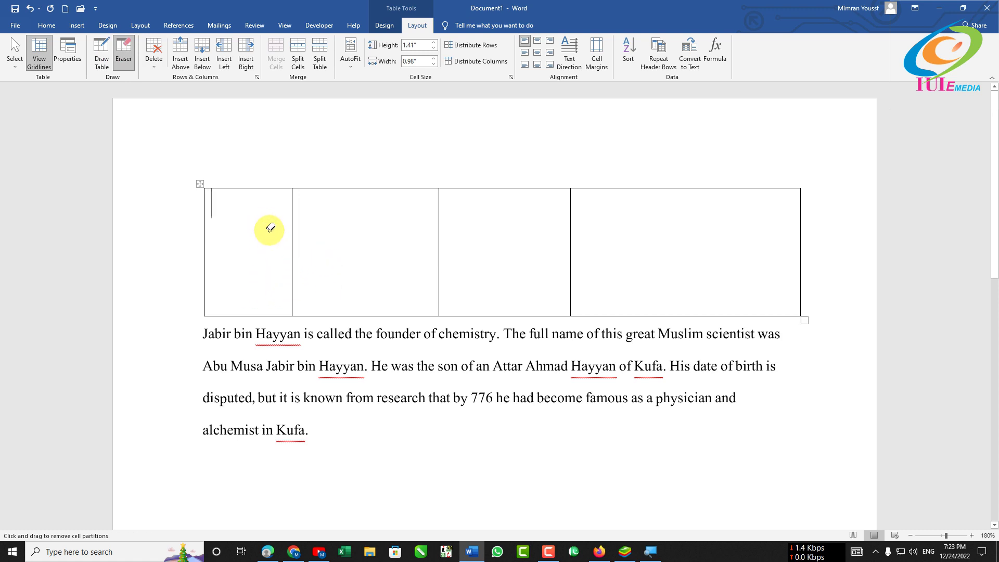
Erase the table's remaining vertical and outer borders until the whole table is removed
drag(270, 228, 315, 233)
click(571, 252)
drag(440, 234, 450, 231)
drag(538, 180, 542, 213)
mouse_move(802, 238)
mouse_down()
mouse_move(772, 251)
mouse_move(771, 318)
mouse_up()
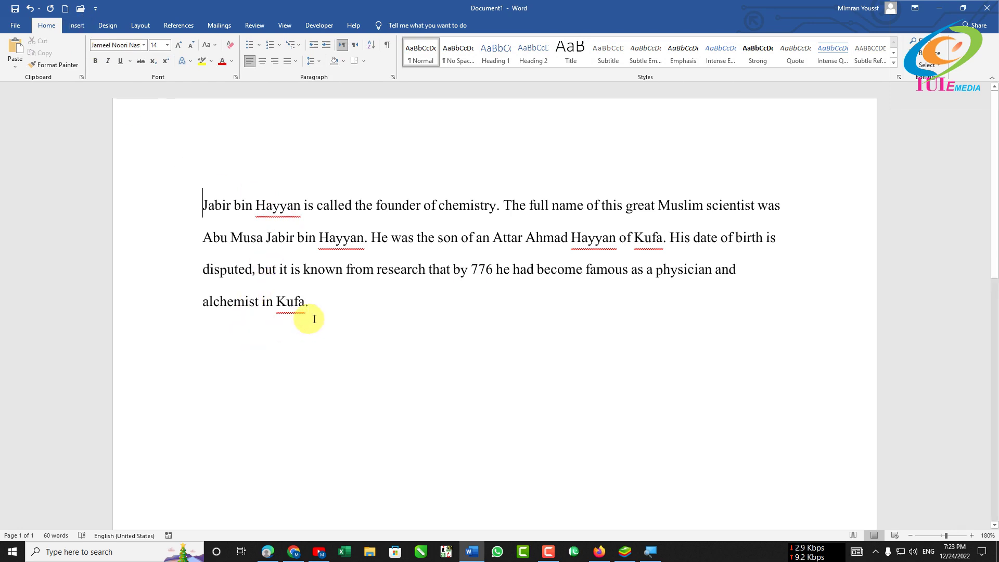
click(265, 329)
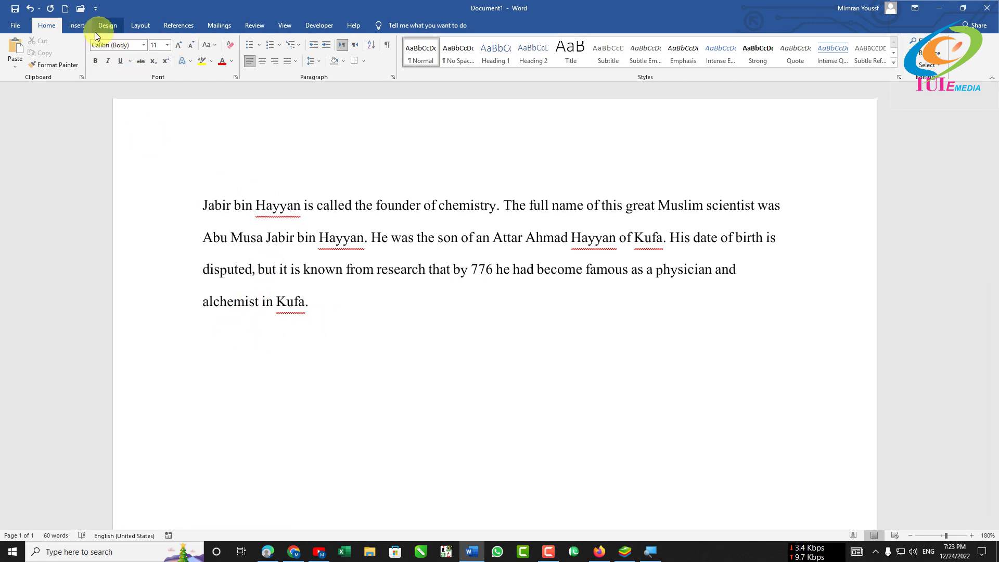
click(78, 27)
click(89, 55)
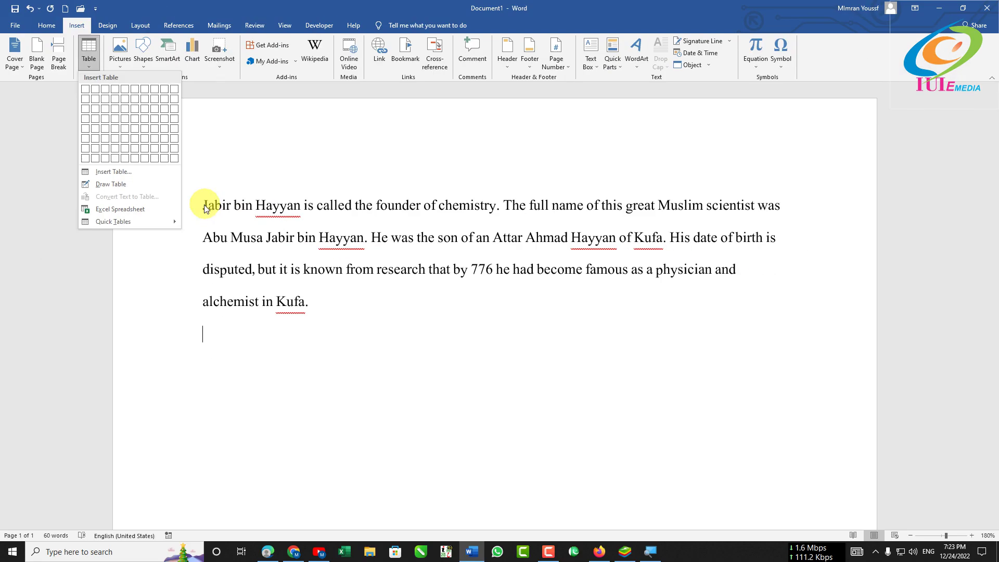
click(265, 204)
Convert the whole paragraph to a three-column table with text separated at commas, and undo the conversion
key(ctrl+a)
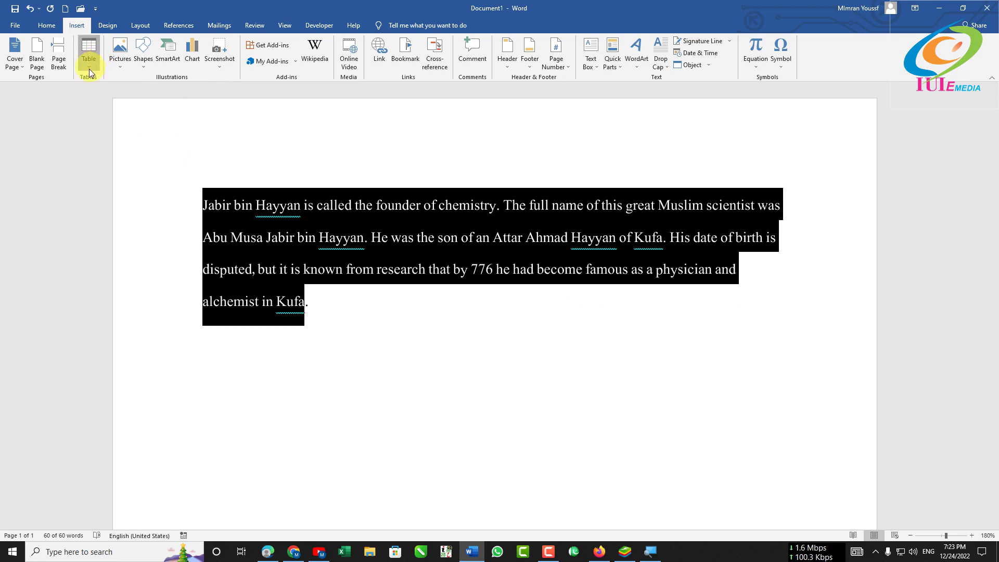
click(89, 69)
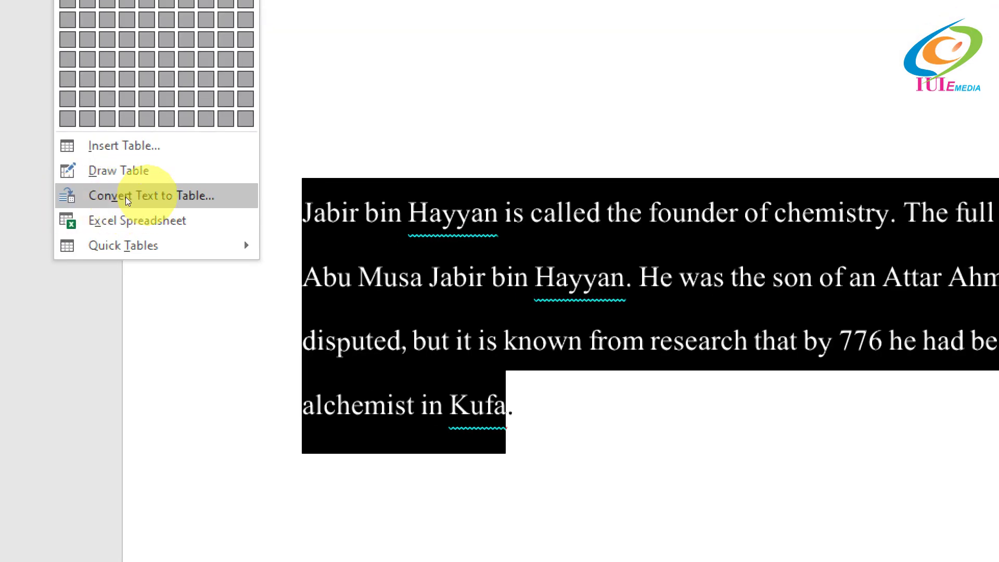
click(126, 196)
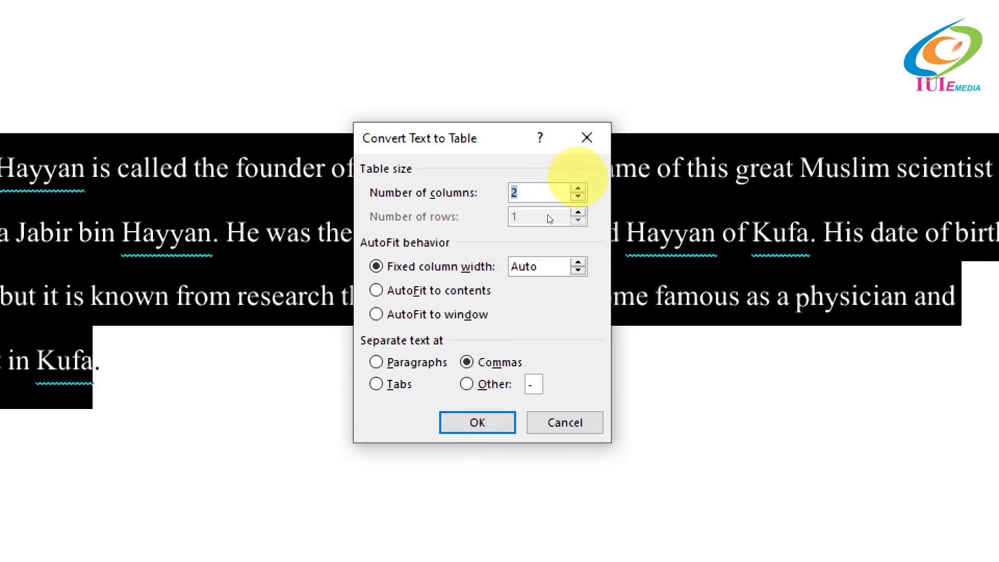
key(Up)
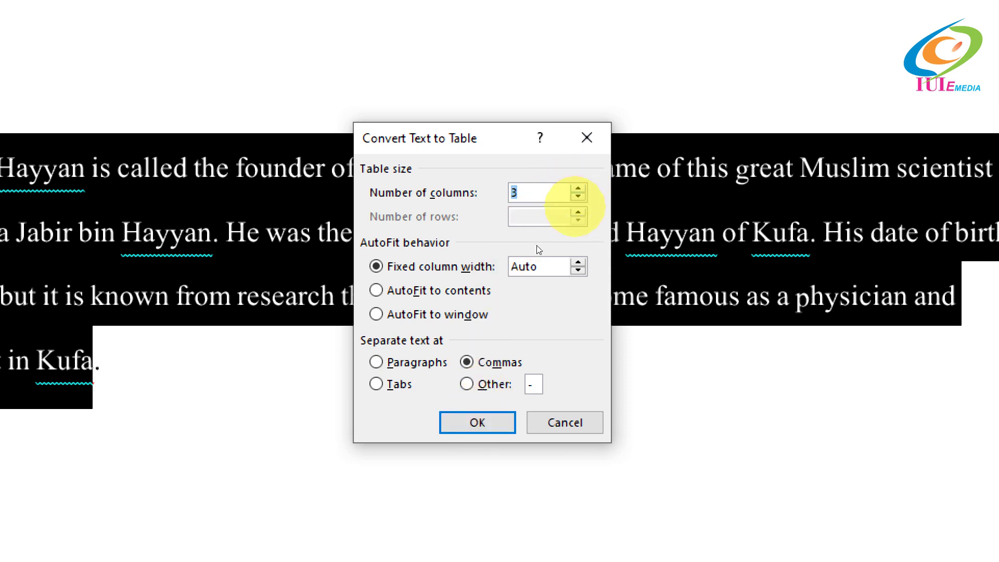
click(459, 428)
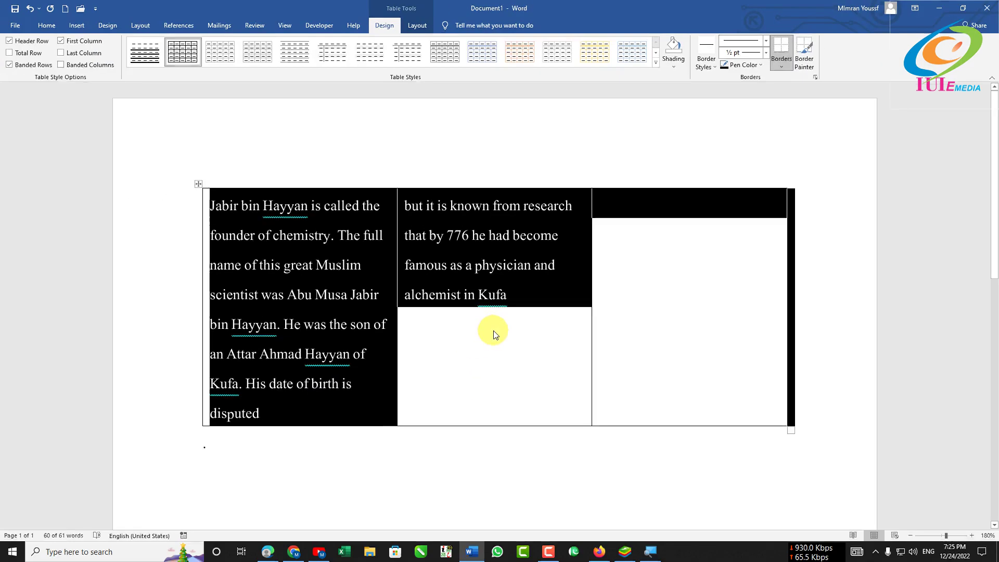
click(575, 285)
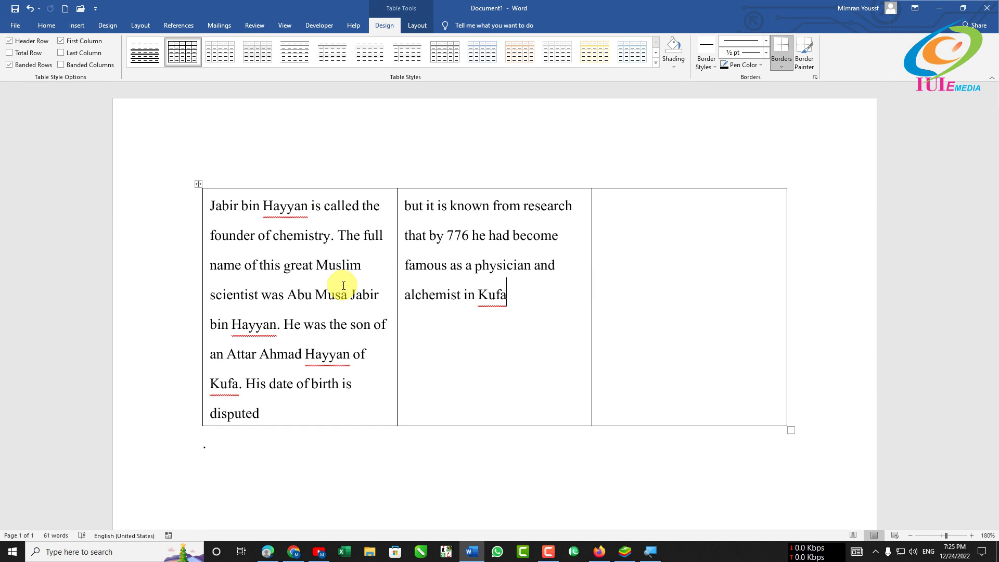
key(ctrl+z)
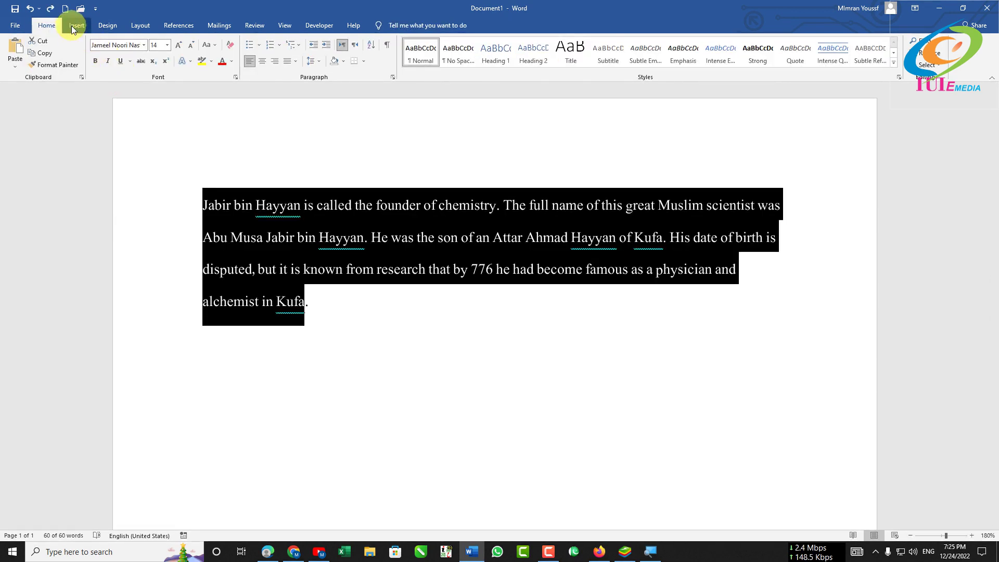
Insert an embedded Excel spreadsheet at the paragraph
click(73, 26)
click(86, 67)
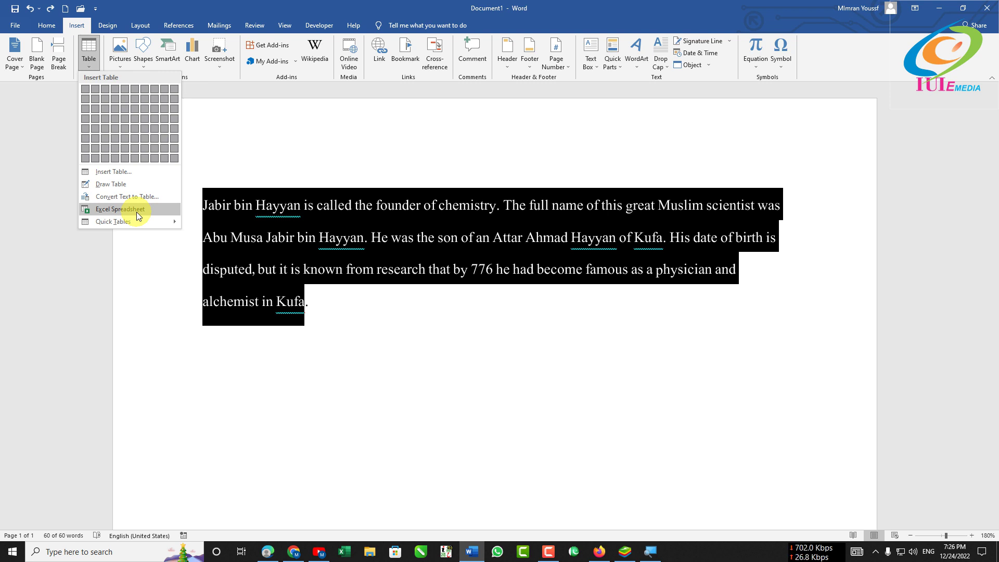
click(136, 211)
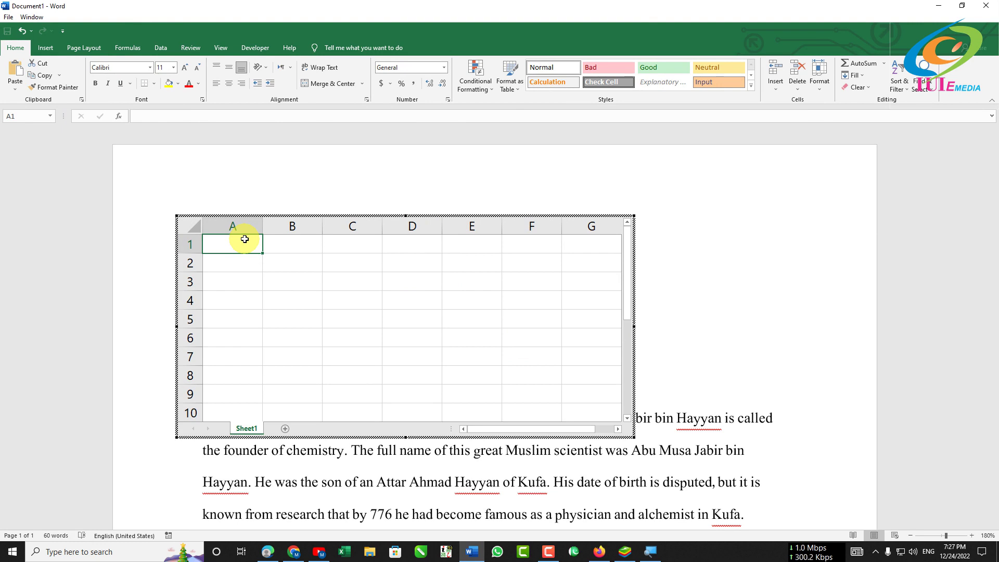
Enter a, s, d and f in cells A1 to D1 of the embedded spreadsheet
text(a)
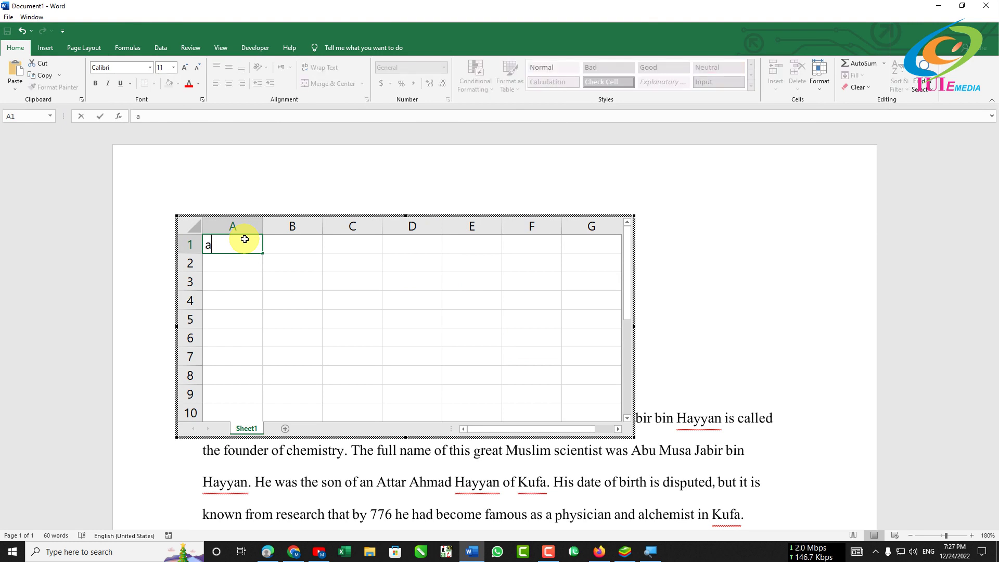
key(Tab)
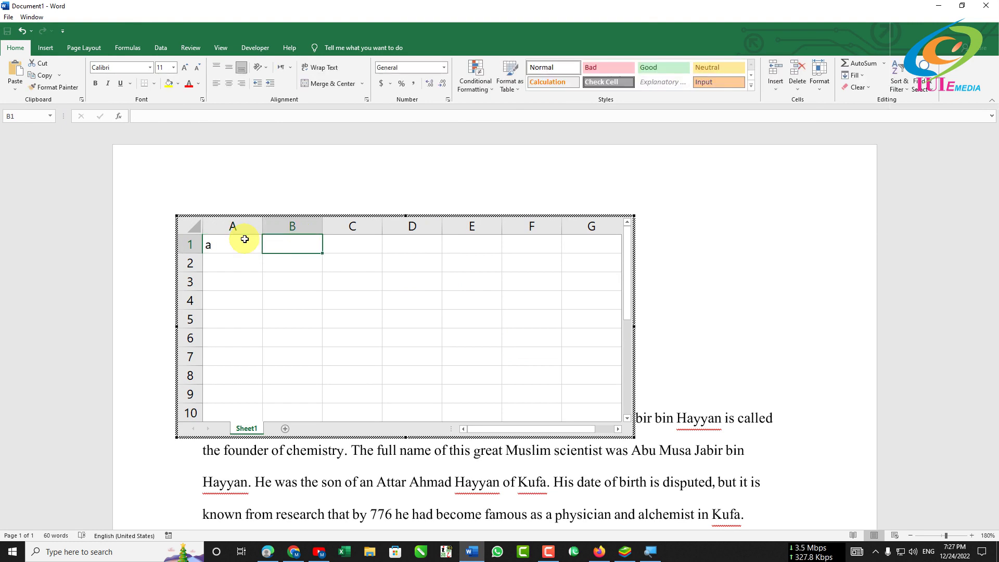
text(s)
key(Tab)
text(d)
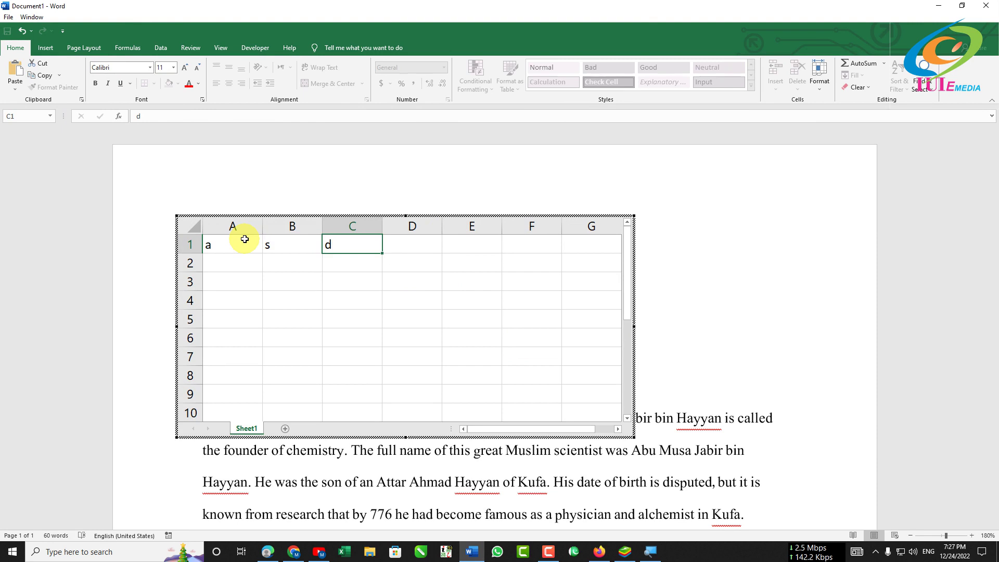
key(Tab)
text(f)
key(Return)
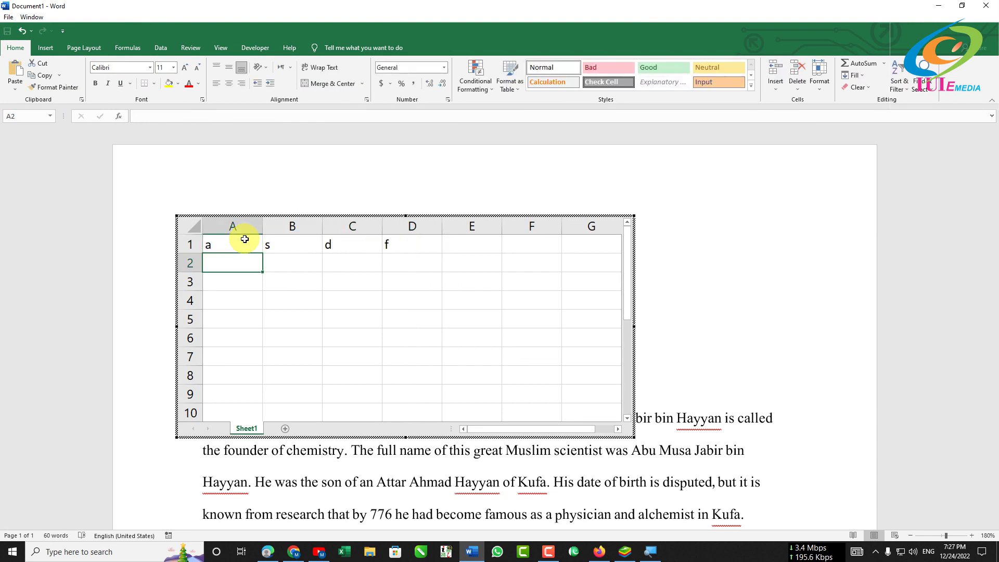
Enter the formulas =78*98 in A2 and =45*45 in A3, and return to the document text
text(=)
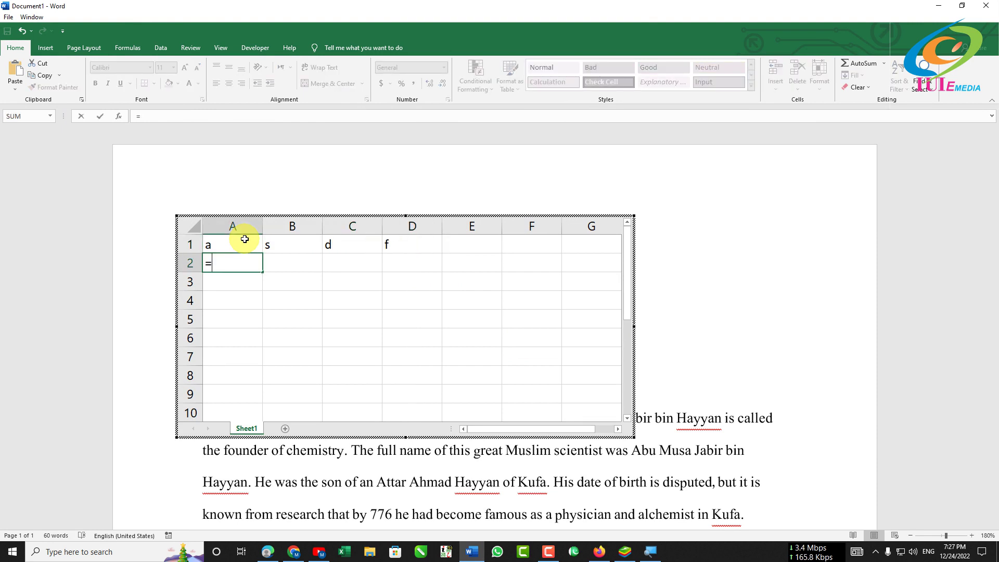
text(78*98)
key(Return)
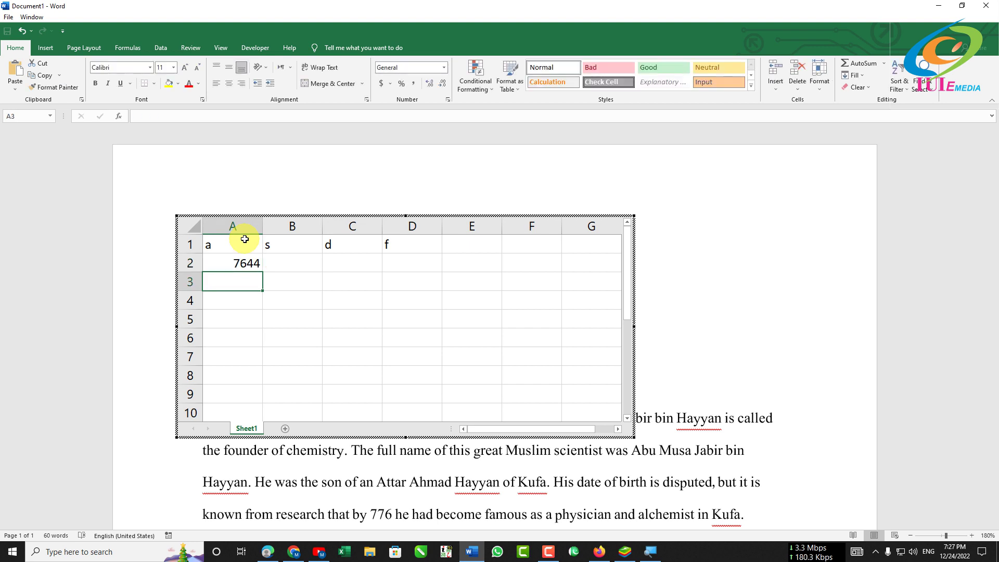
text(=45*45)
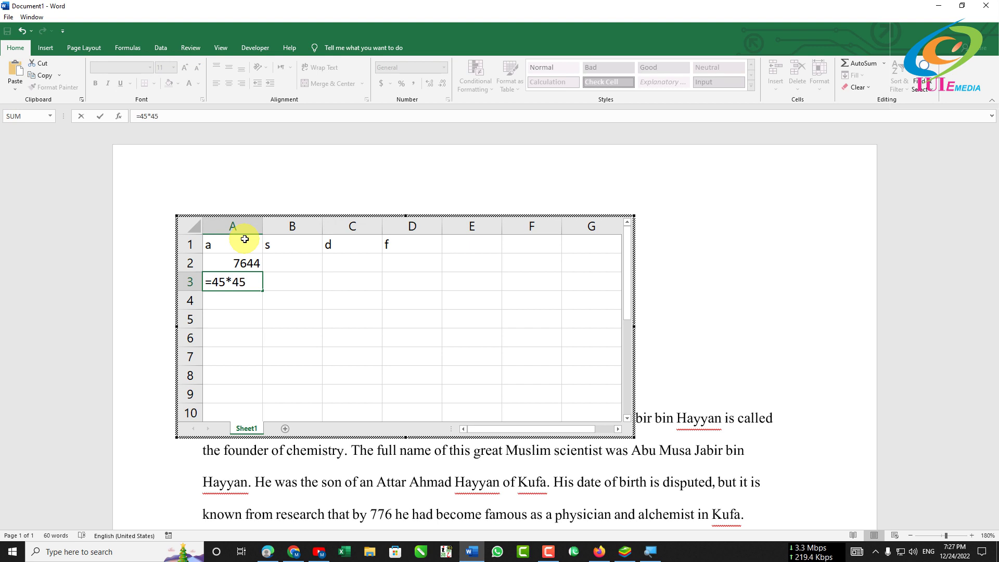
key(Return)
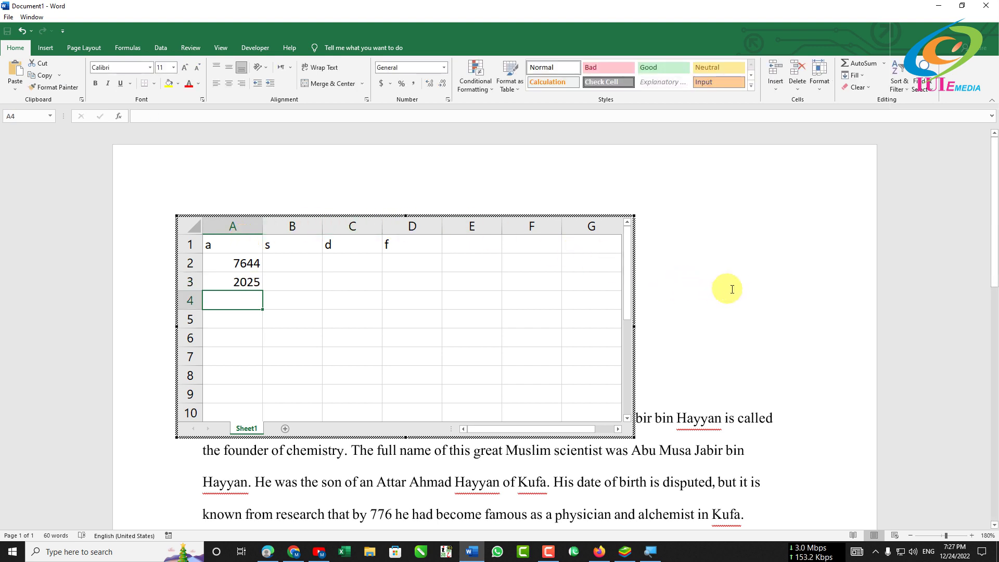
click(770, 285)
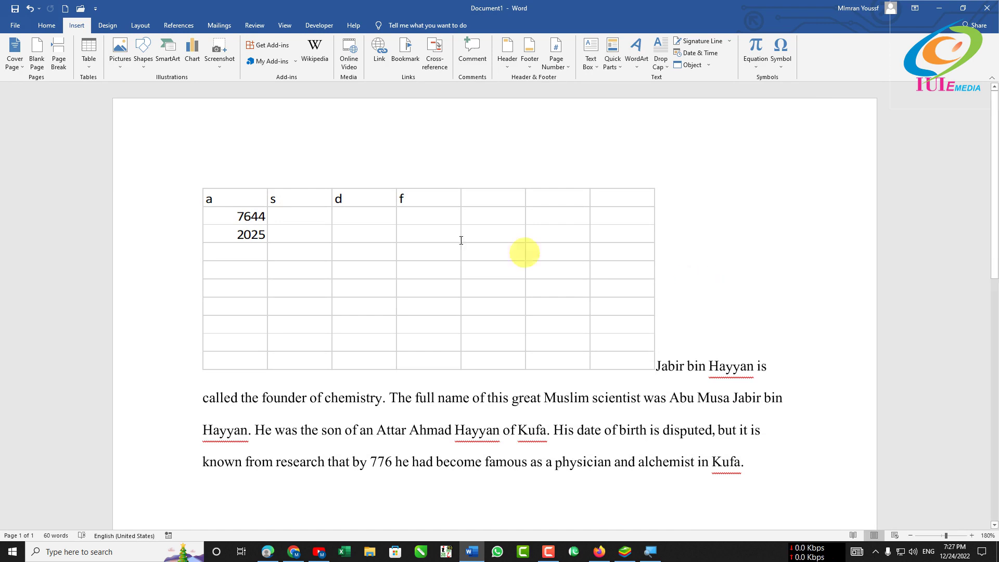
Insert the built-in Calendar 1 quick table below the paragraph
click(89, 58)
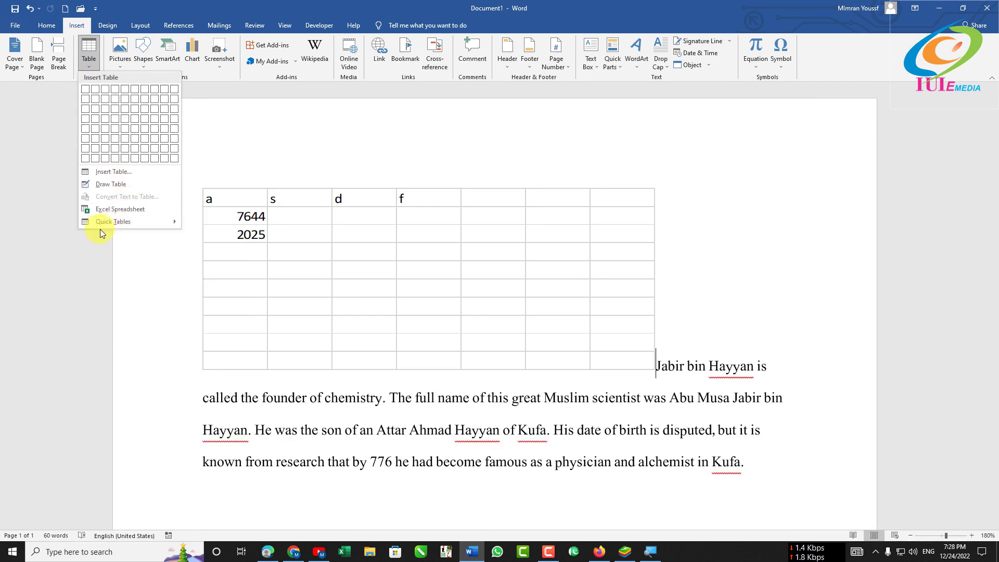
mouse_move(109, 224)
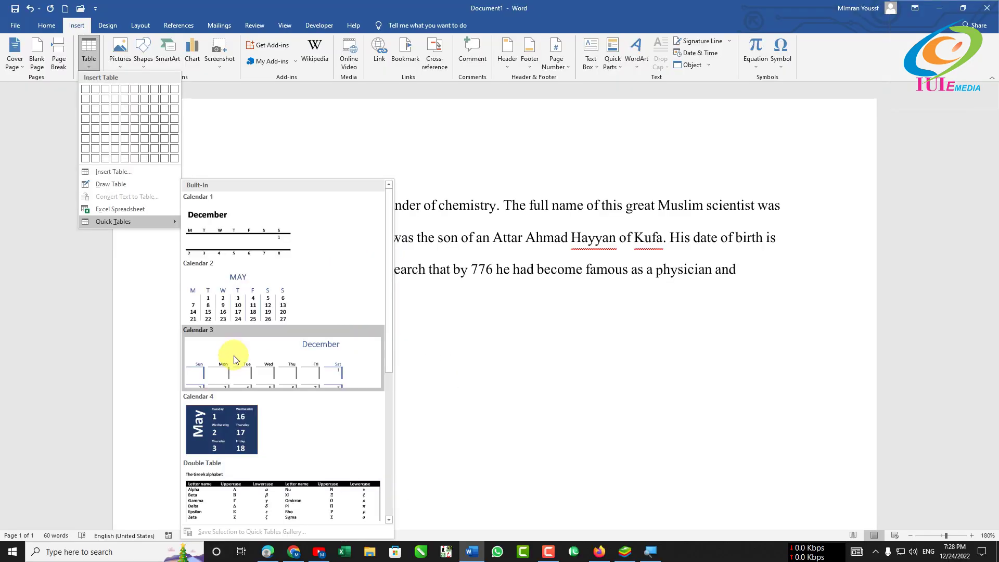
key(Escape)
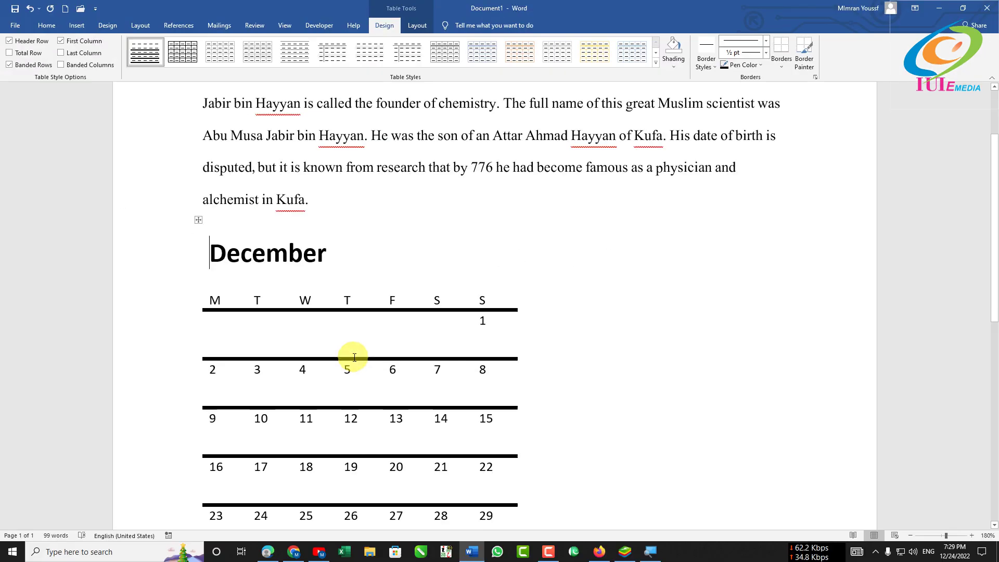
Apply the plain grid table style with borders around every cell to the December calendar
scroll(226, 134, down, 3)
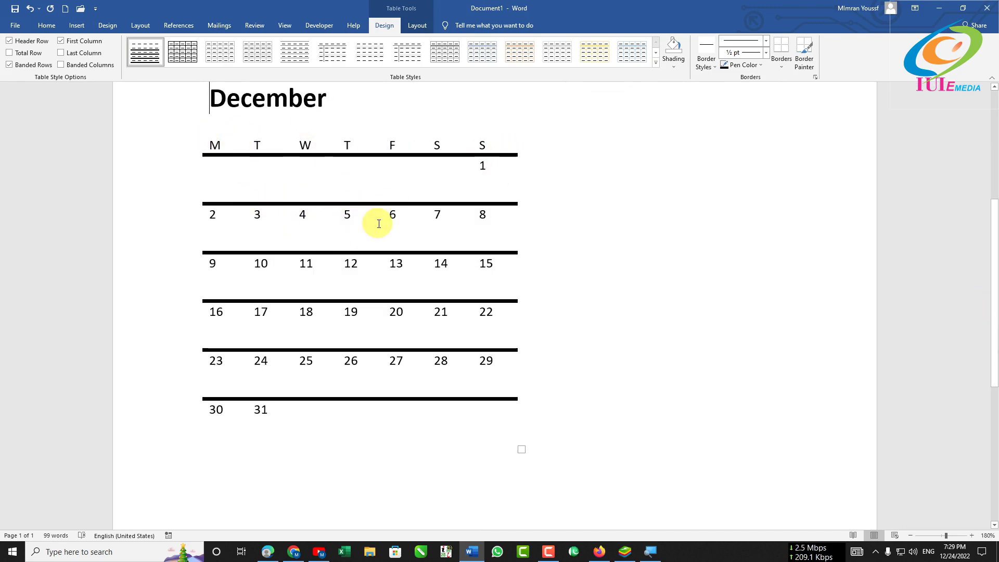
click(182, 52)
scroll(379, 195, down, 3)
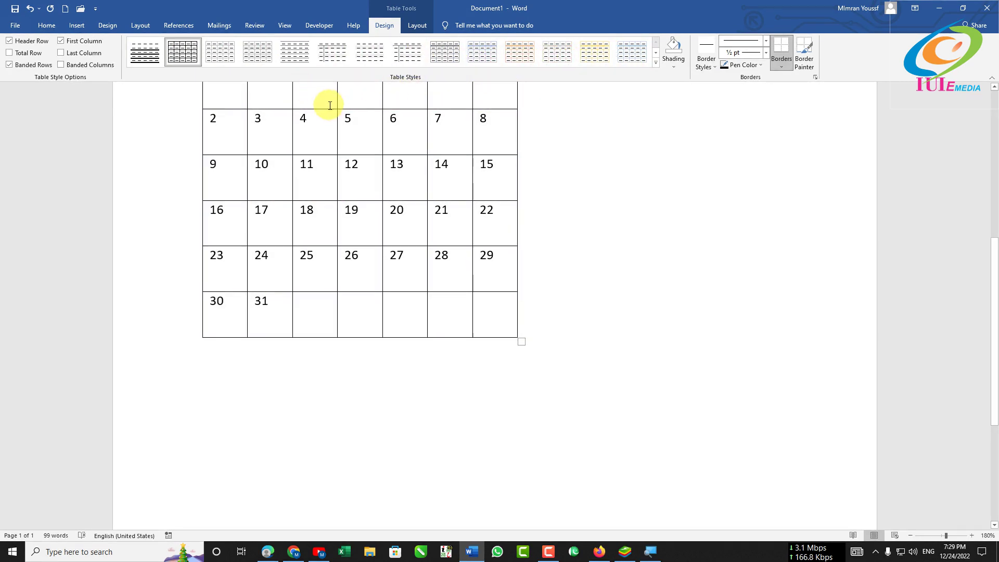
Insert the built-in Calendar 4 quick table above the December calendar
click(76, 25)
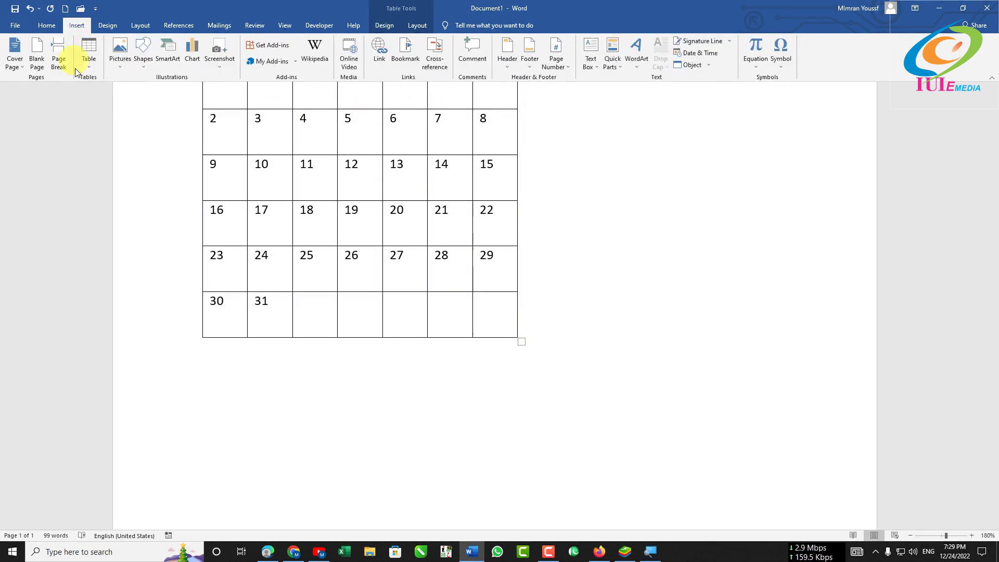
click(89, 60)
click(232, 415)
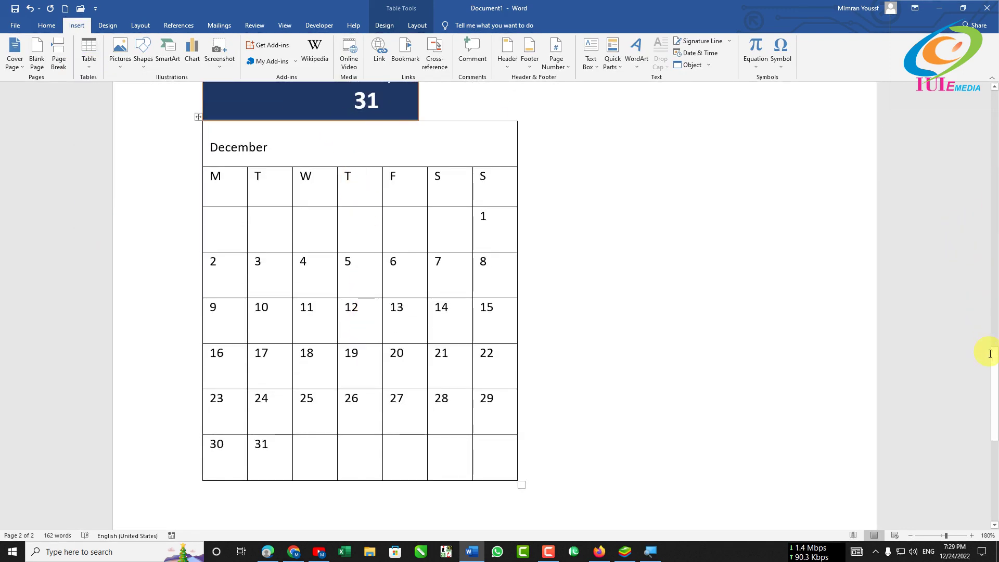
drag(992, 357, 984, 255)
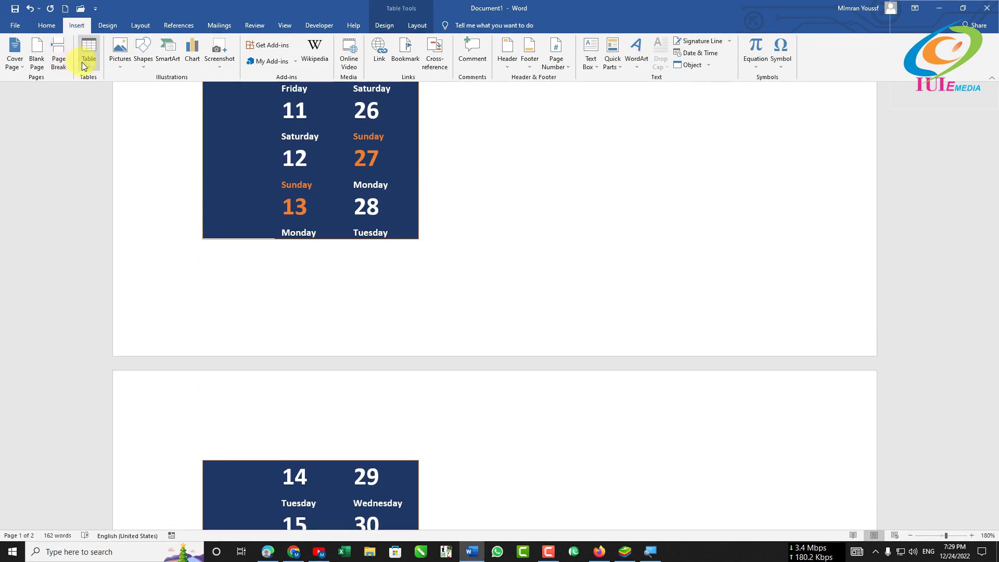
Look through the built-in Quick Tables gallery down to With Subheads 2, and close it
click(83, 62)
mouse_move(157, 221)
scroll(388, 330, down, 3)
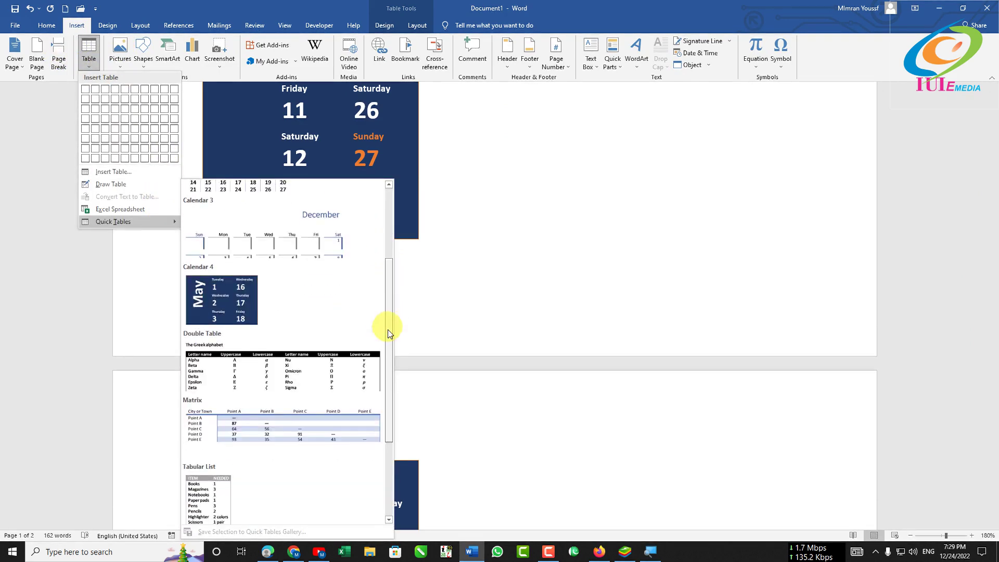
scroll(380, 410, down, 1)
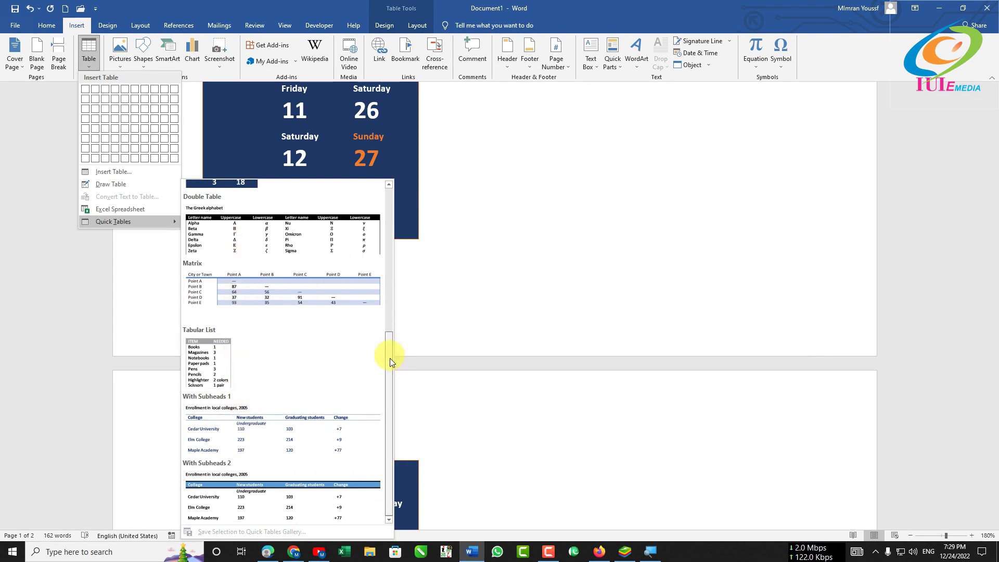
click(520, 186)
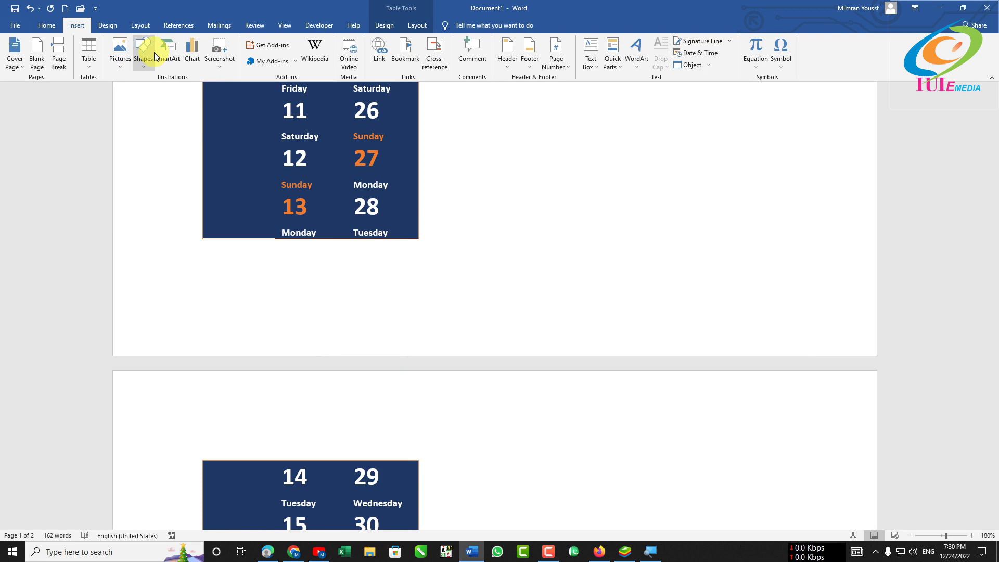
key(super)
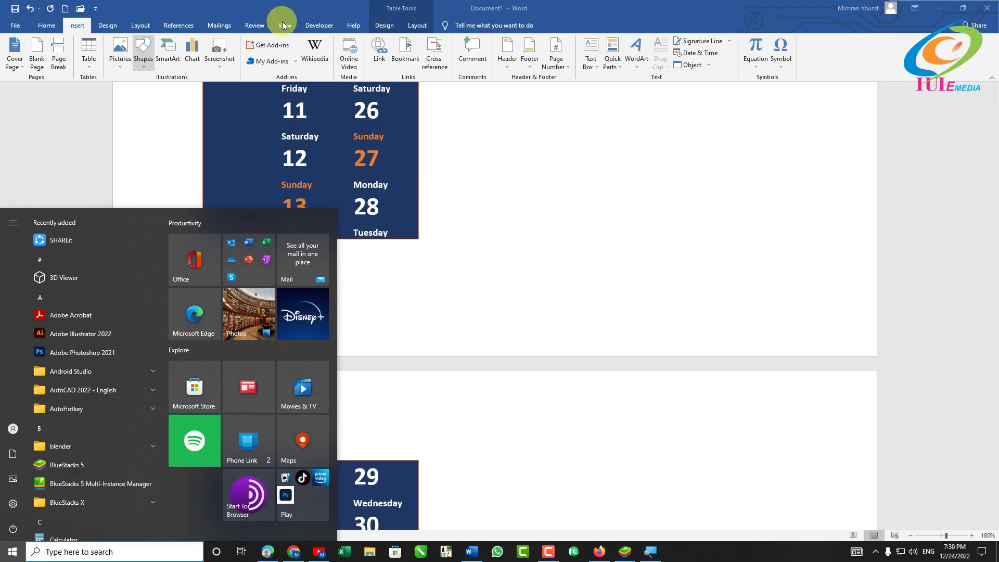
click(509, 196)
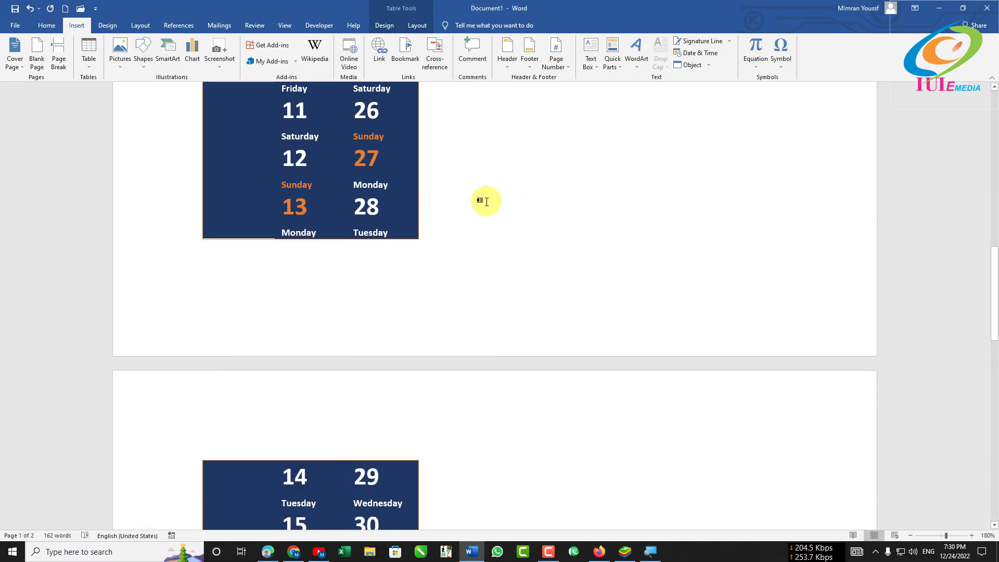